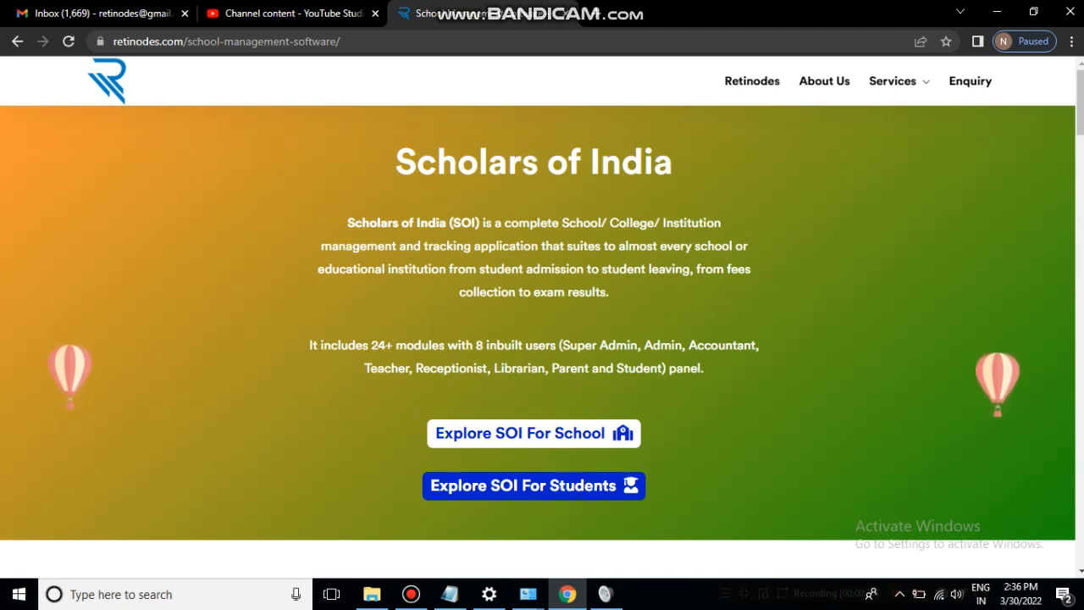
- Open a blank Notepad document beside the Scholars of India page in Chrome
{"action": "left_click", "coordinate": [449, 594]}
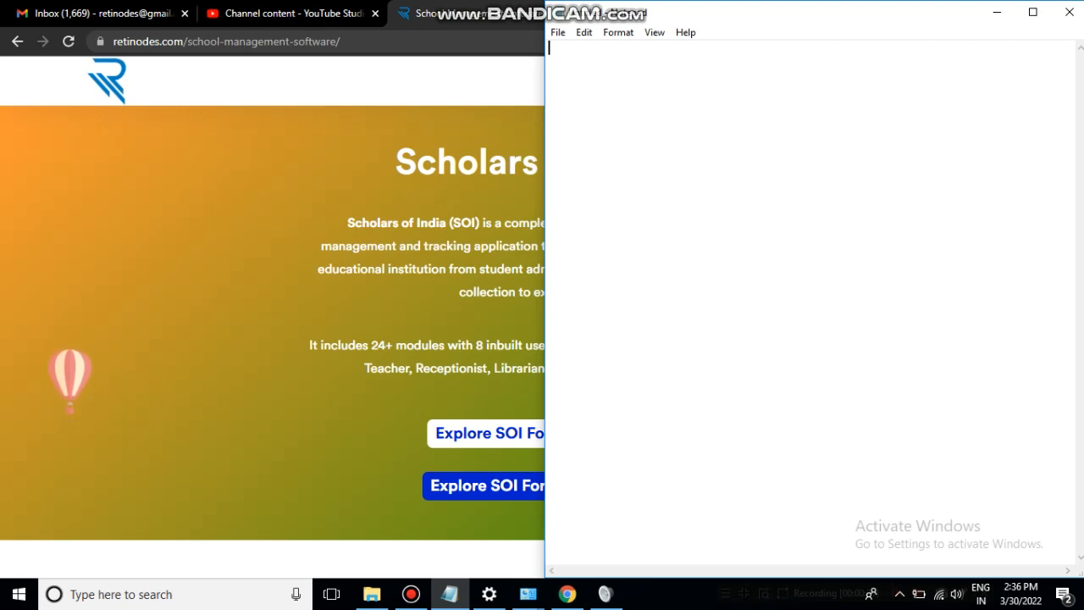
- Type the numbered roles Admin through Parents in Notepad, one per line, then return to Chrome
{"action": "type", "text": "1. Admin"}
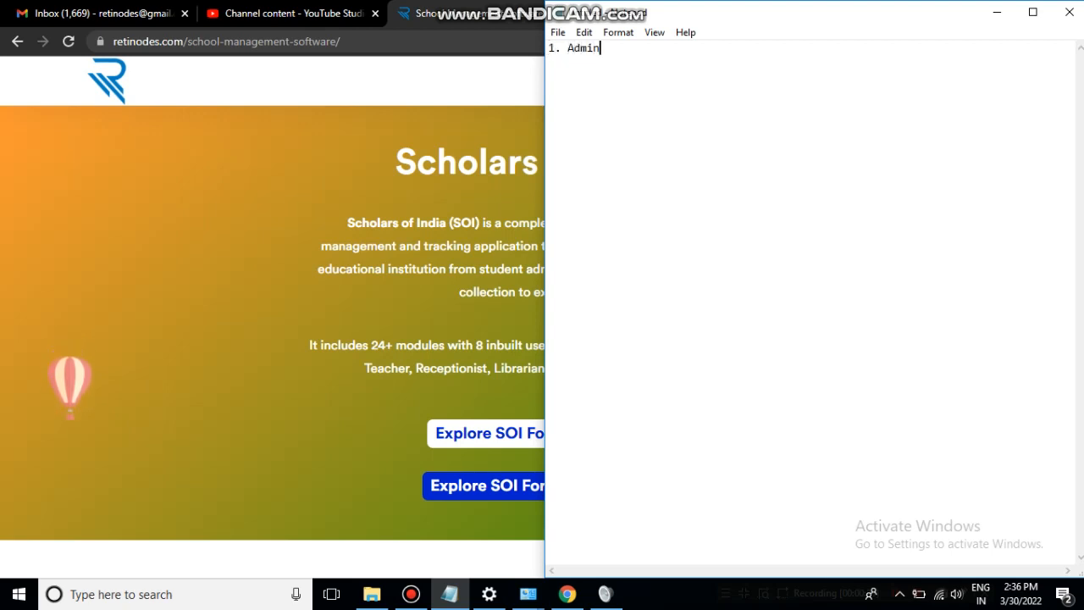
{"action": "key", "text": "Return"}
{"action": "type", "text": "2. "}
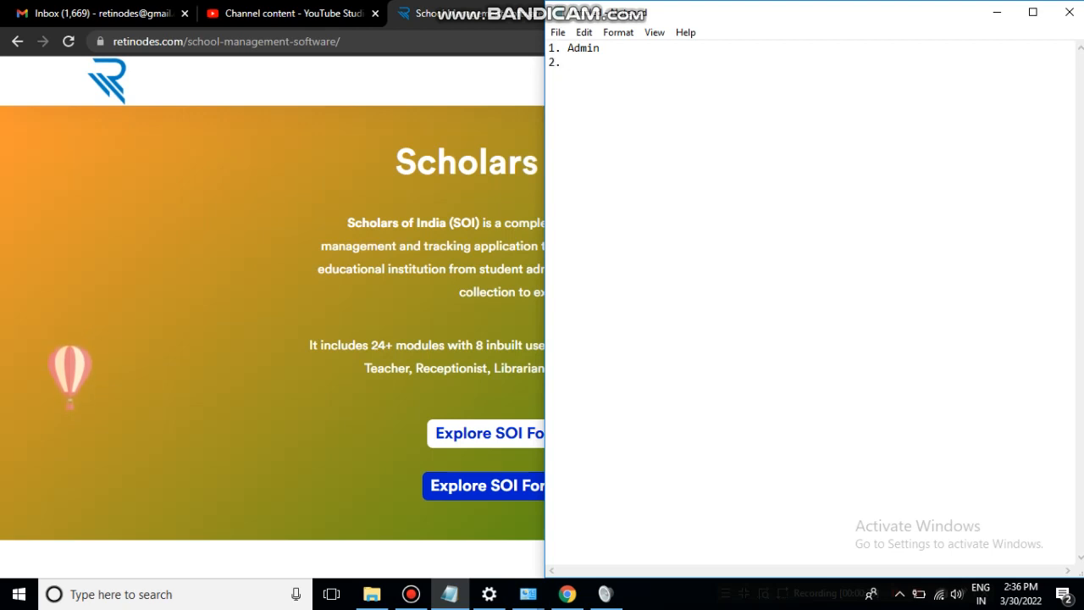
{"action": "type", "text": "Teachers "}
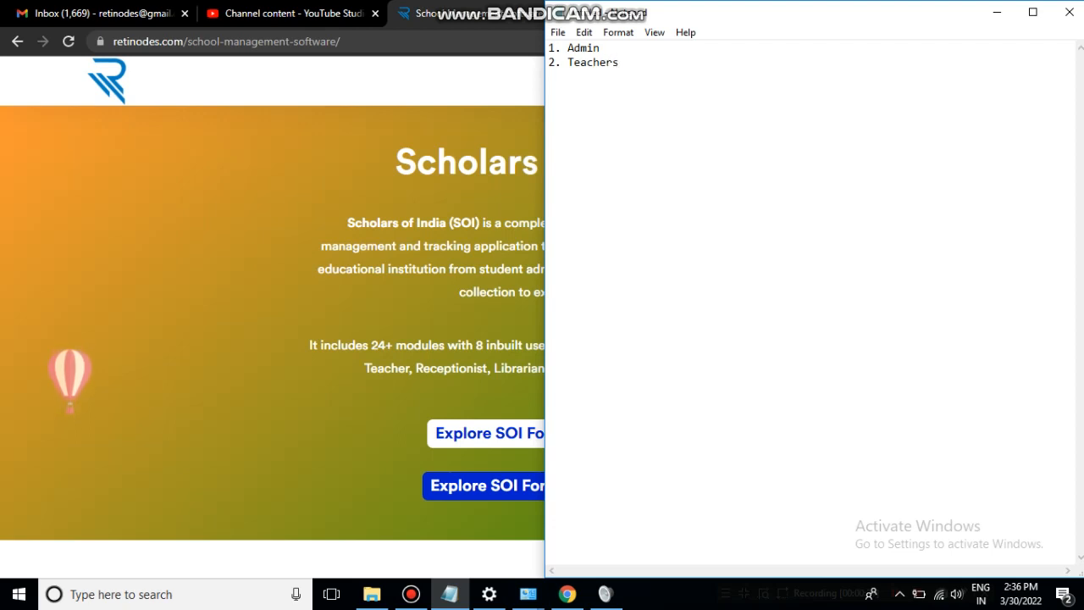
{"action": "type", "text": "3. L"}
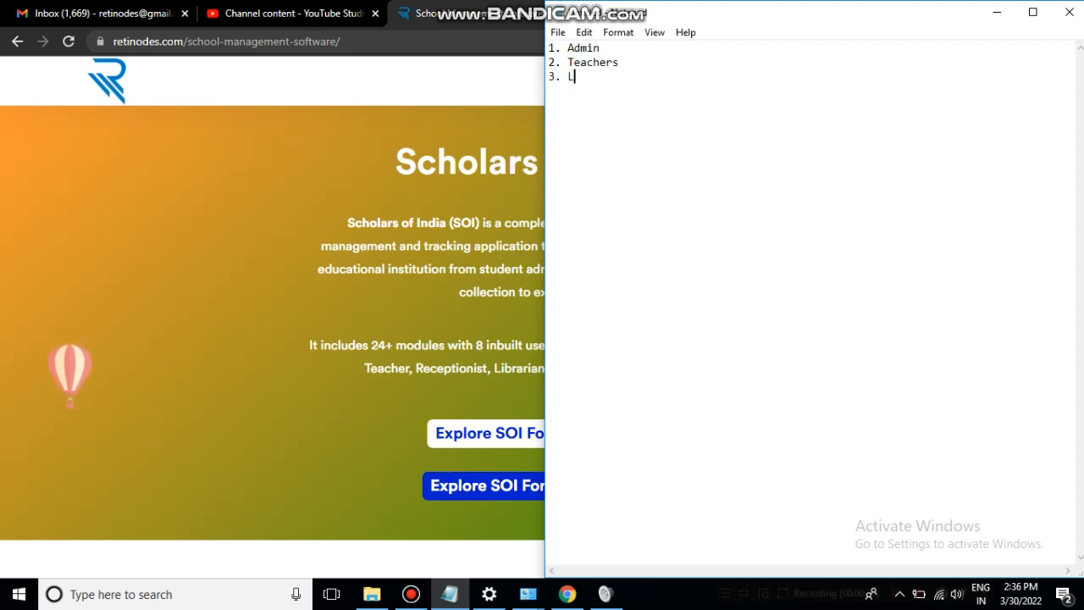
{"action": "type", "text": "iber"}
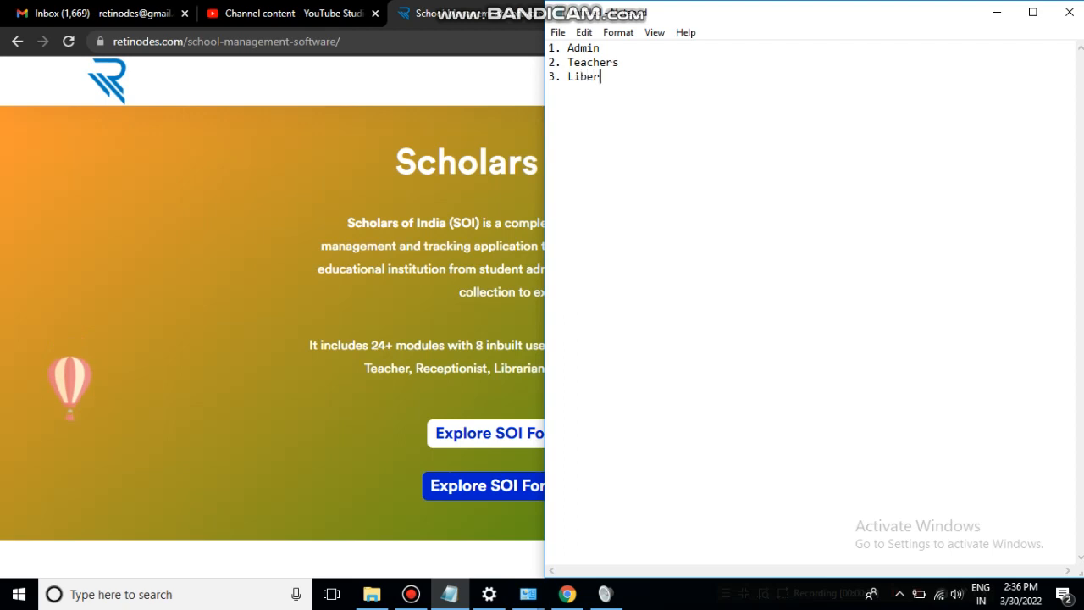
{"action": "type", "text": "arian"}
{"action": "key", "text": "Return"}
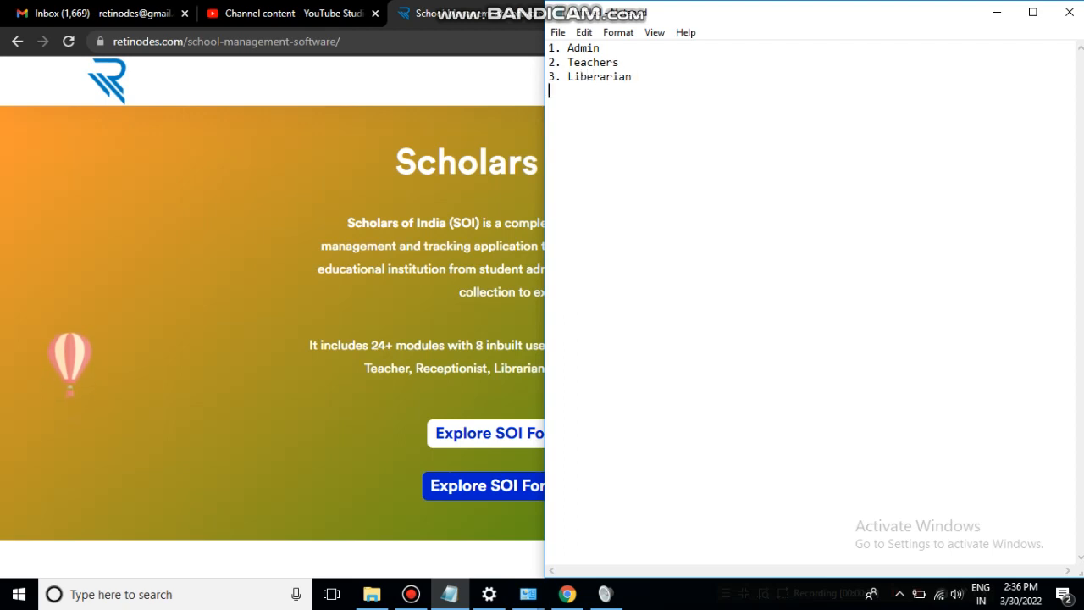
{"action": "type", "text": "4. "}
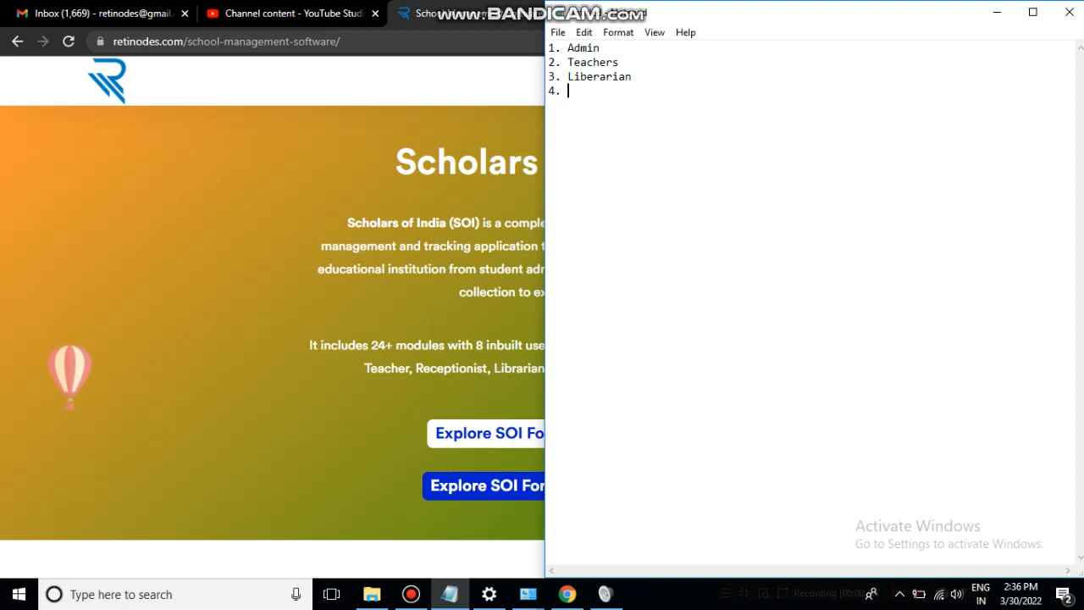
{"action": "type", "text": "Recep"}
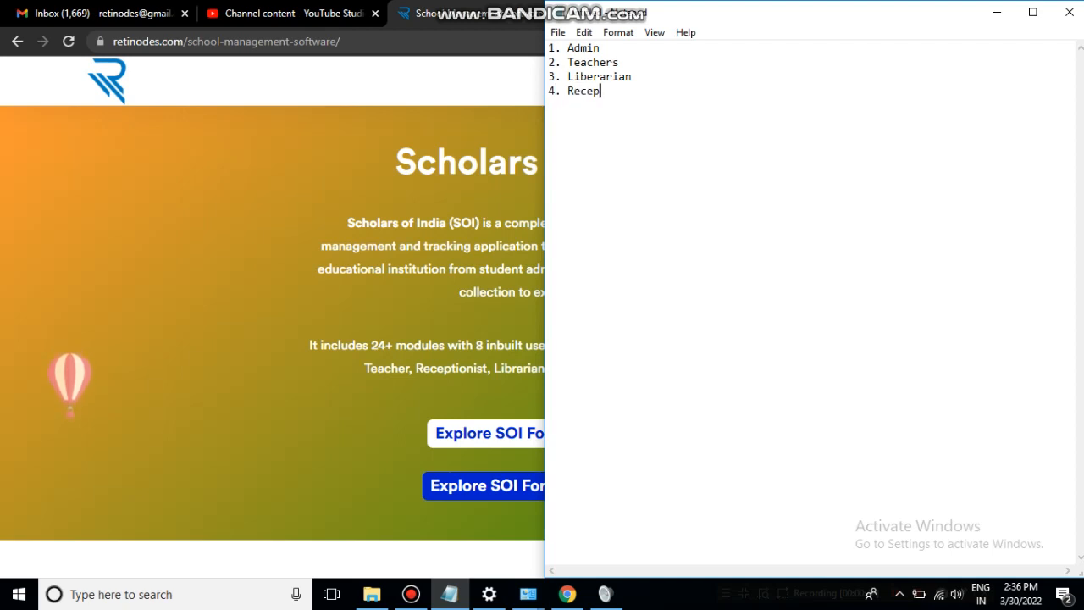
{"action": "type", "text": "tionist"}
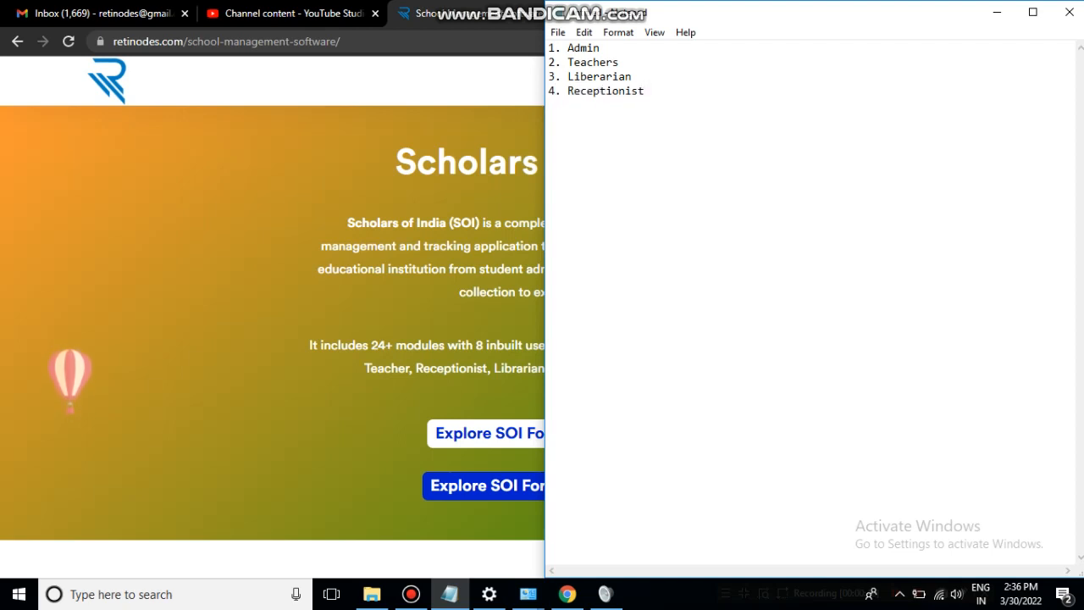
{"action": "key", "text": "Return"}
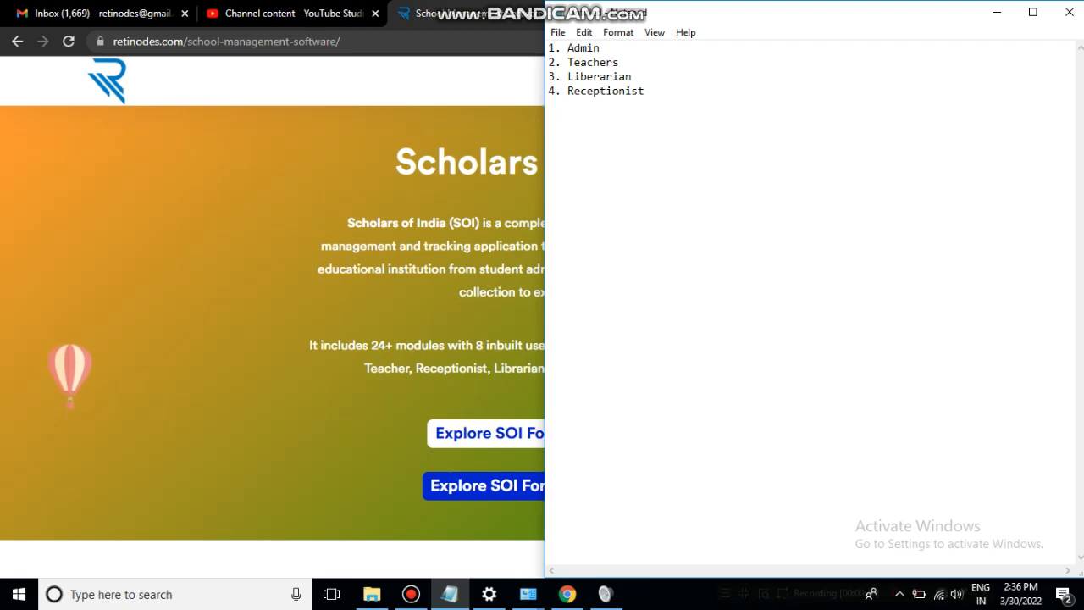
{"action": "type", "text": "5. Ac"}
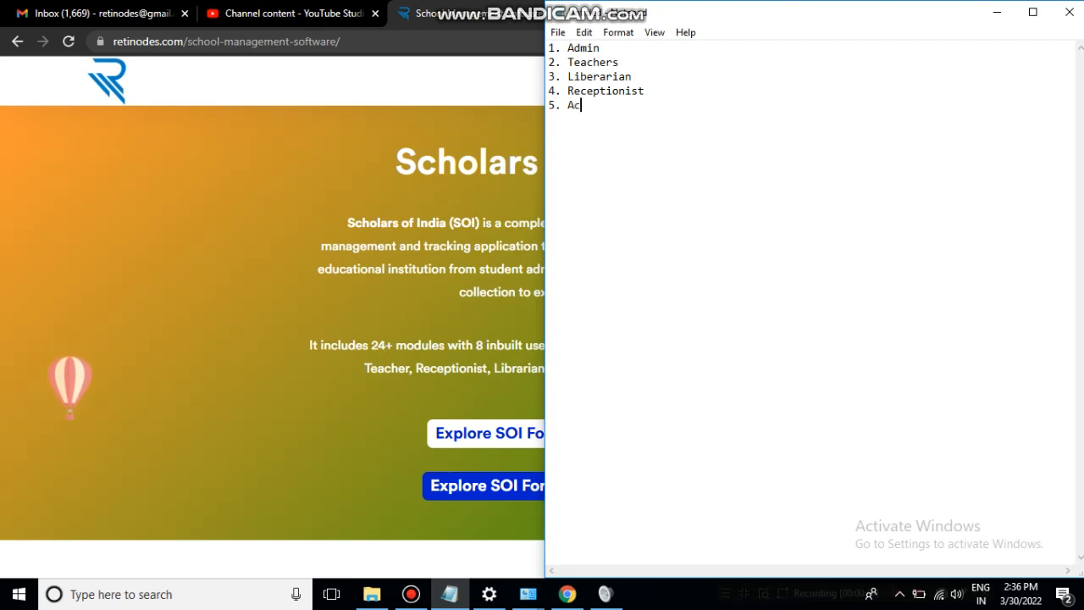
{"action": "type", "text": "countant Login"}
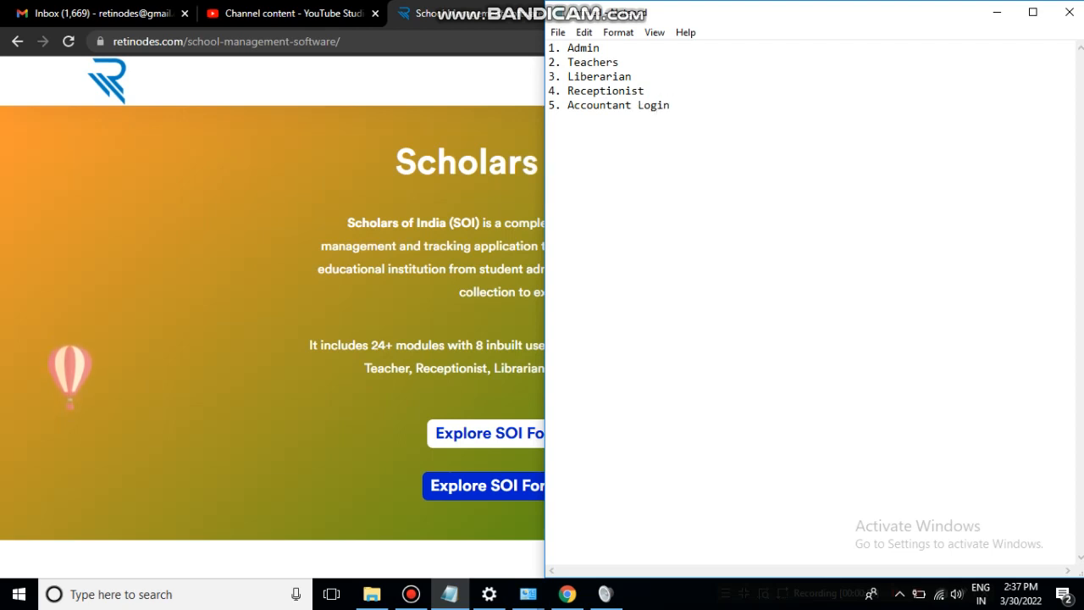
{"action": "key", "text": "Return"}
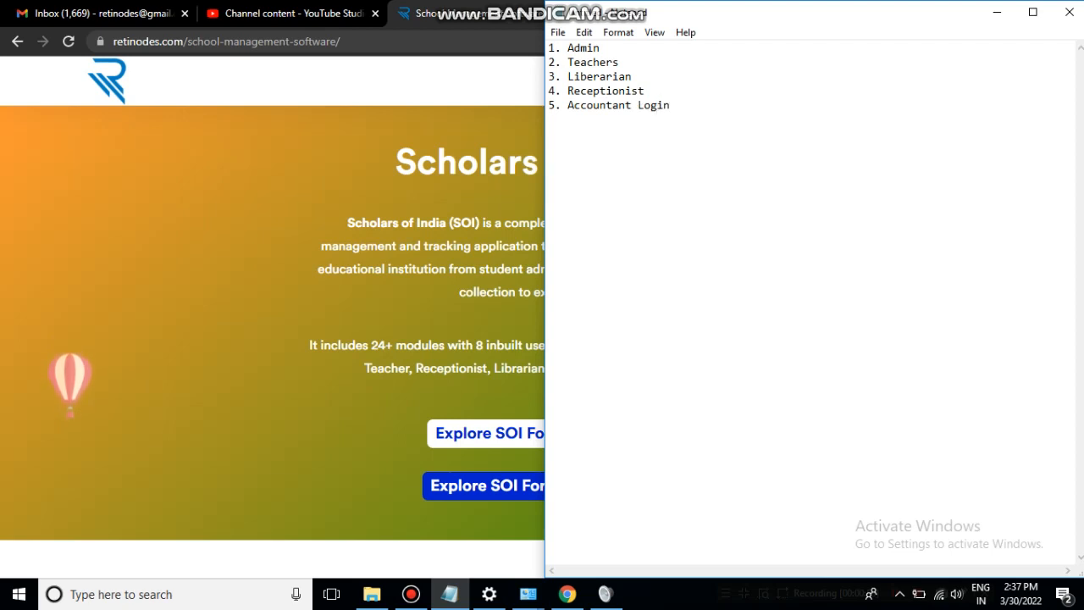
{"action": "type", "text": "6"}
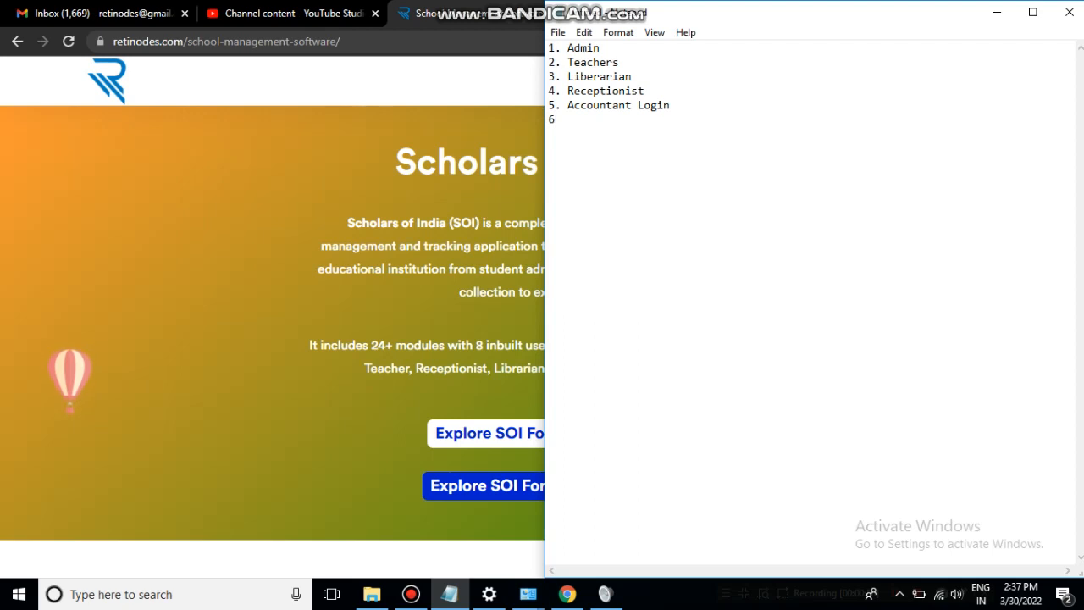
{"action": "type", "text": " Students"}
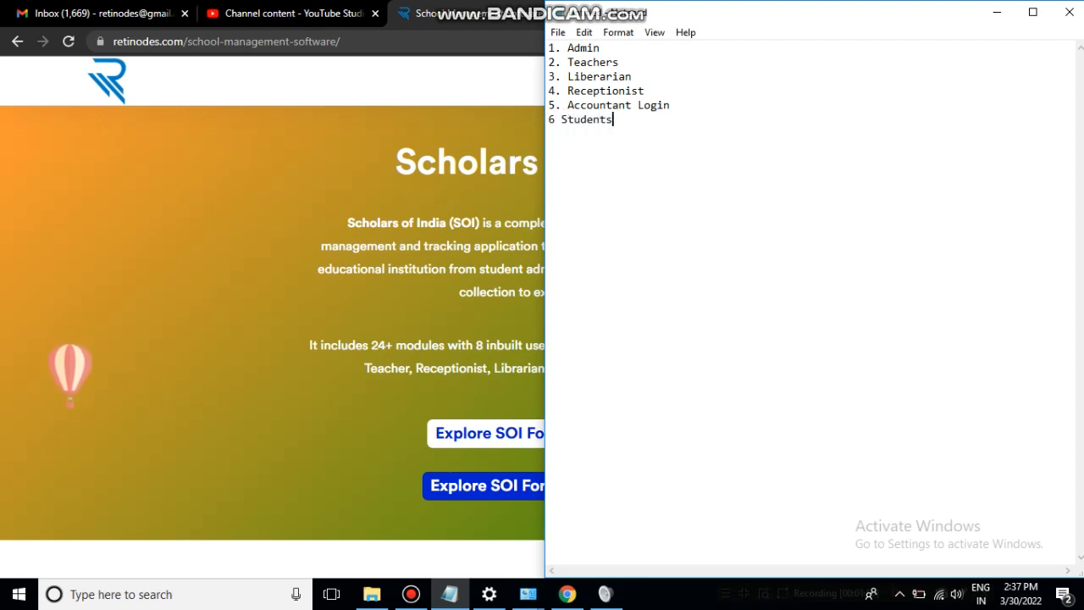
{"action": "key", "text": "Return"}
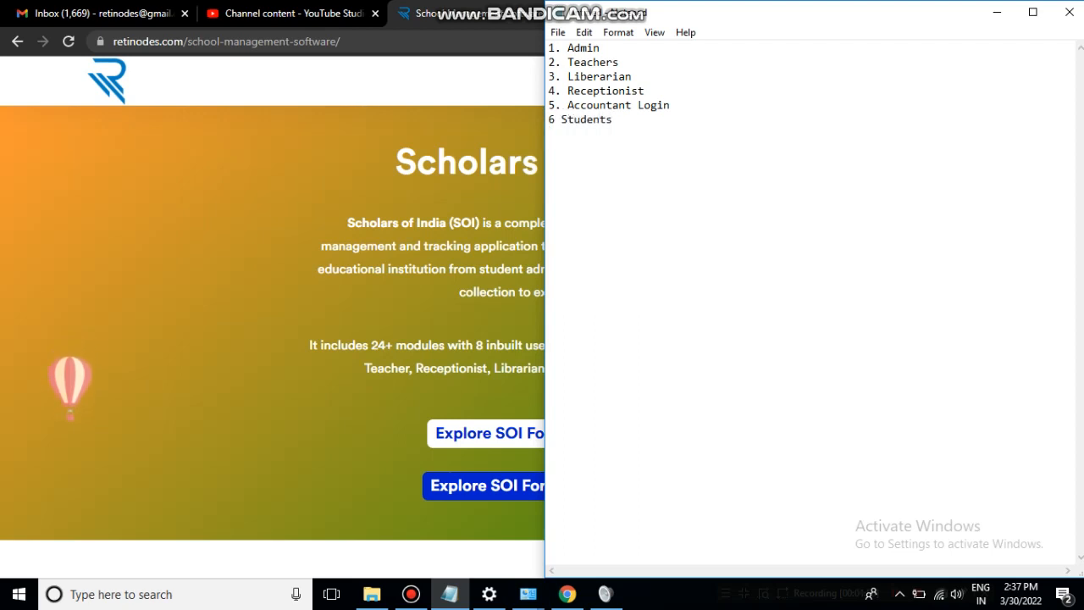
{"action": "type", "text": "7. Pare"}
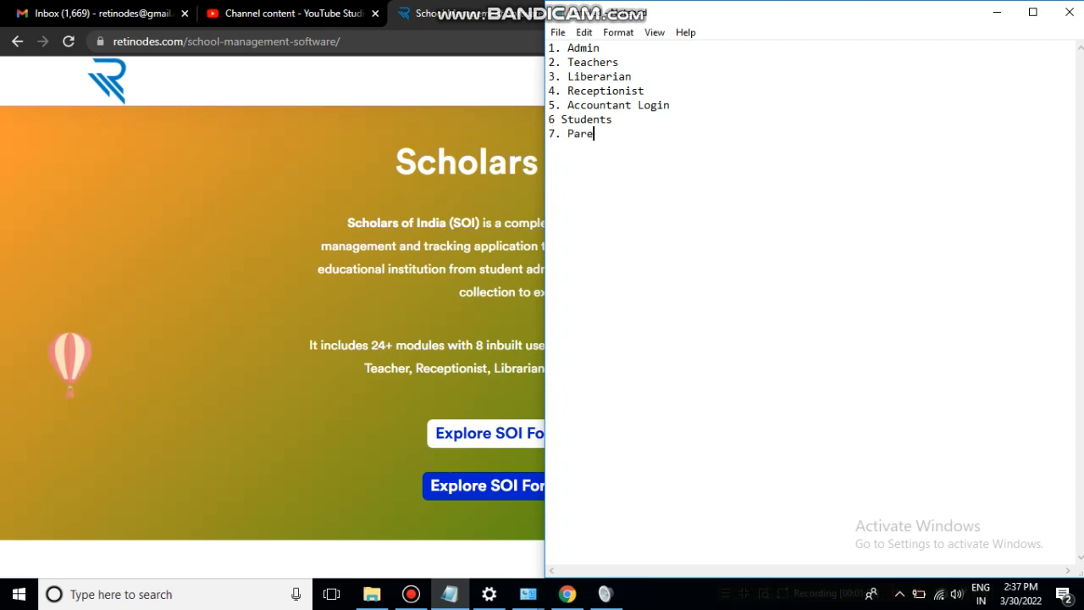
{"action": "type", "text": "nts"}
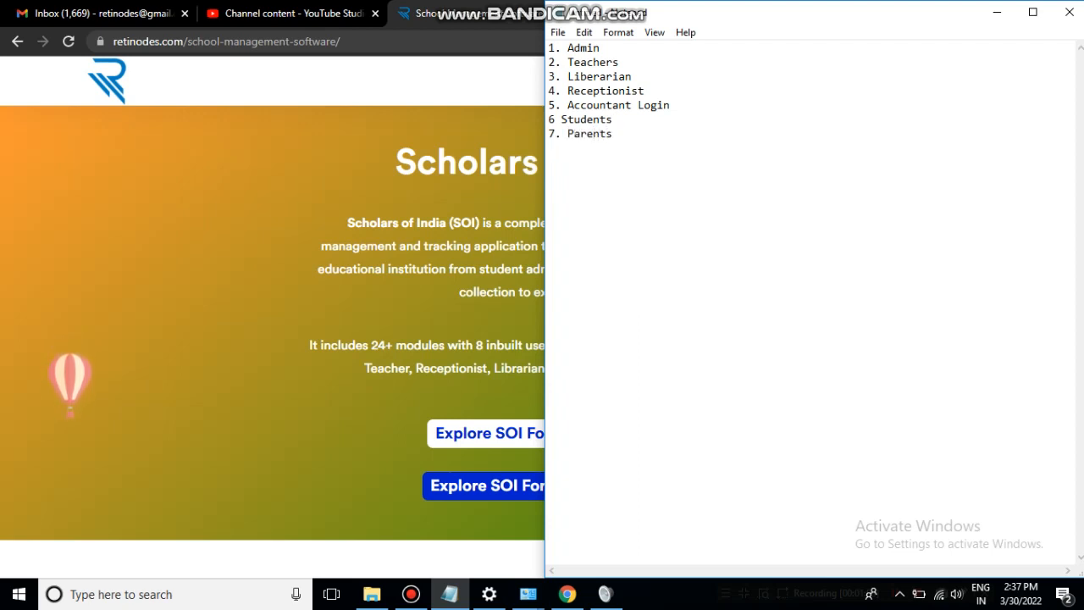
{"action": "key", "text": "alt+Tab"}
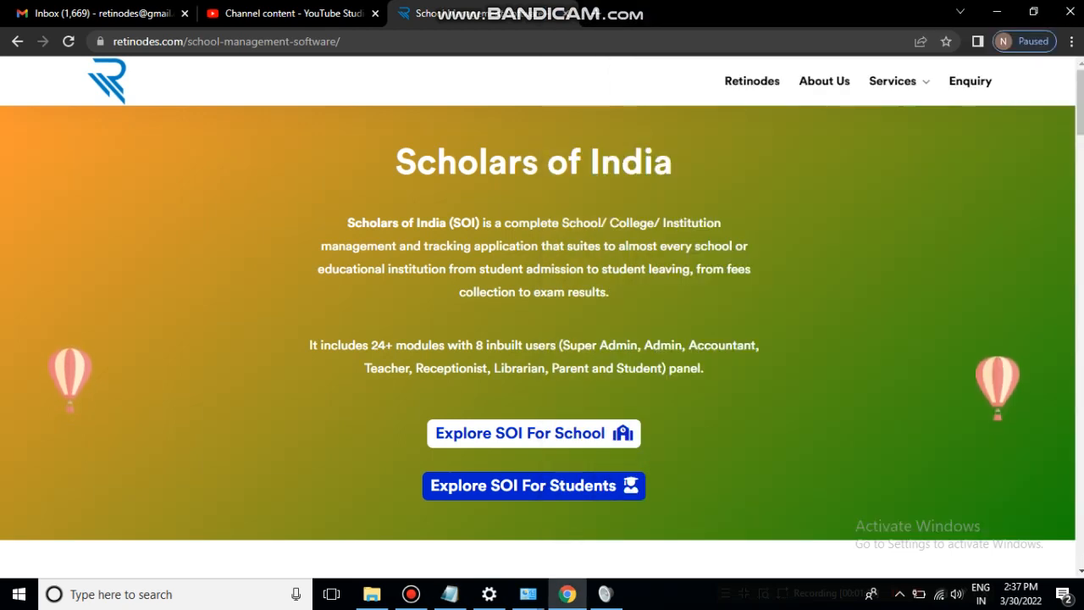
- Load sm.retinodes.com/site/login in a new Chrome tab
{"action": "key", "text": "ctrl+t"}
{"action": "left_click", "coordinate": [339, 41]}
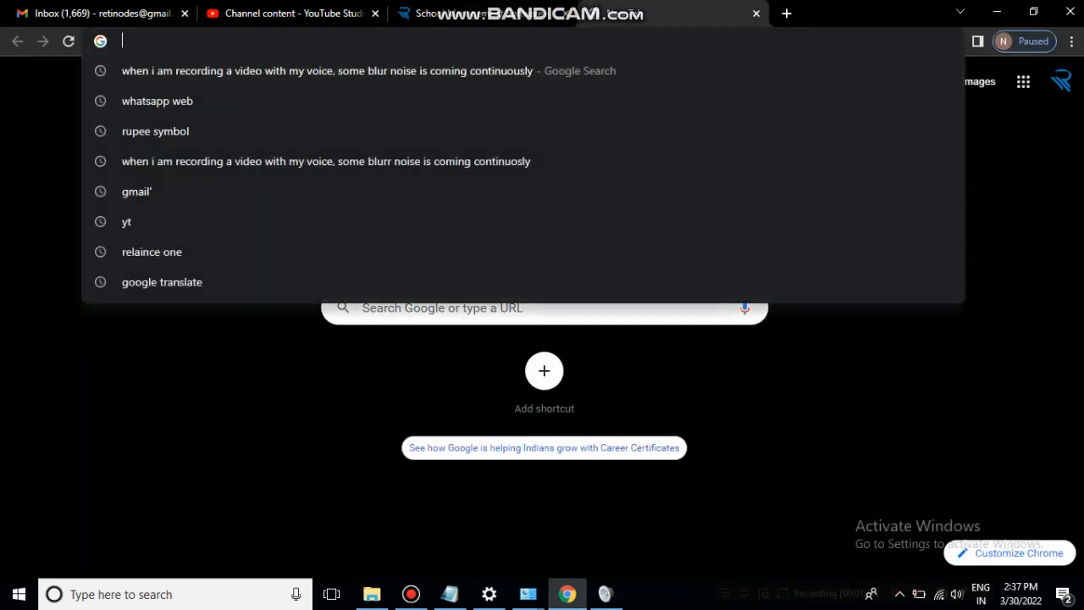
{"action": "type", "text": "s"}
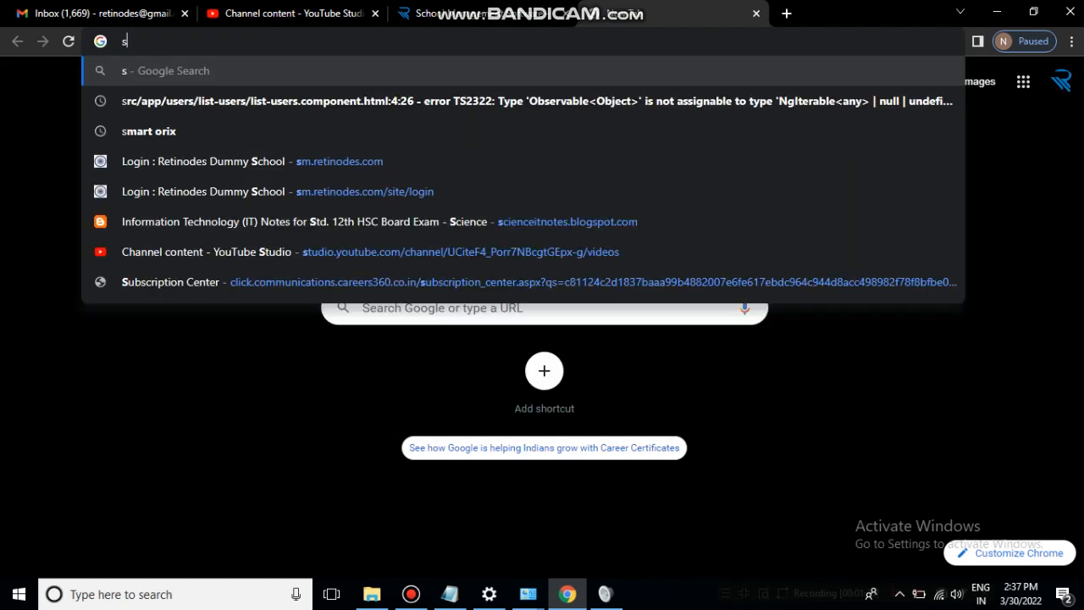
{"action": "type", "text": "m."}
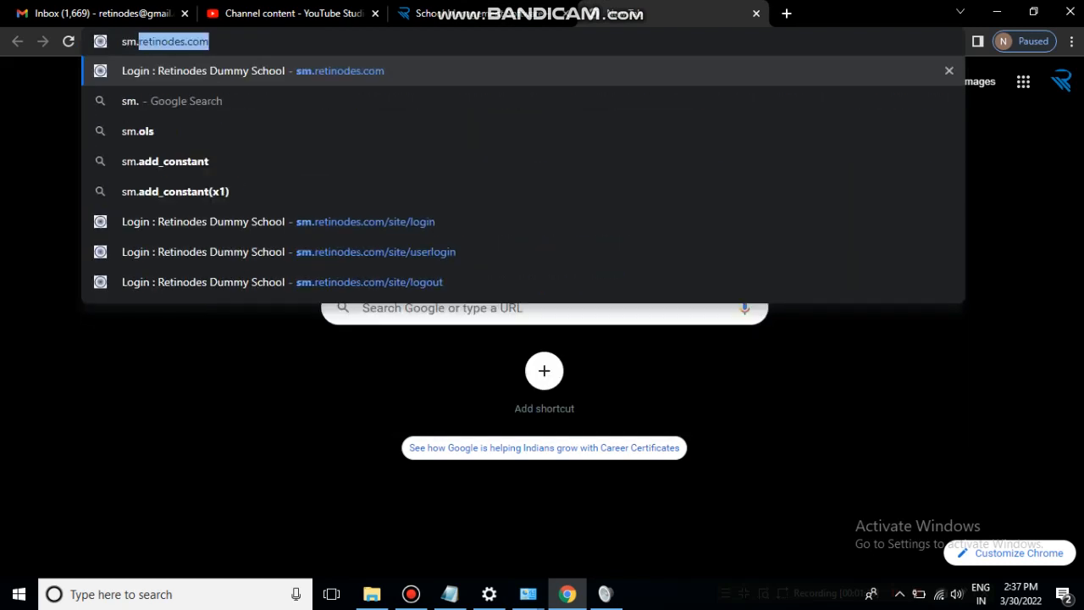
{"action": "key", "text": "Right"}
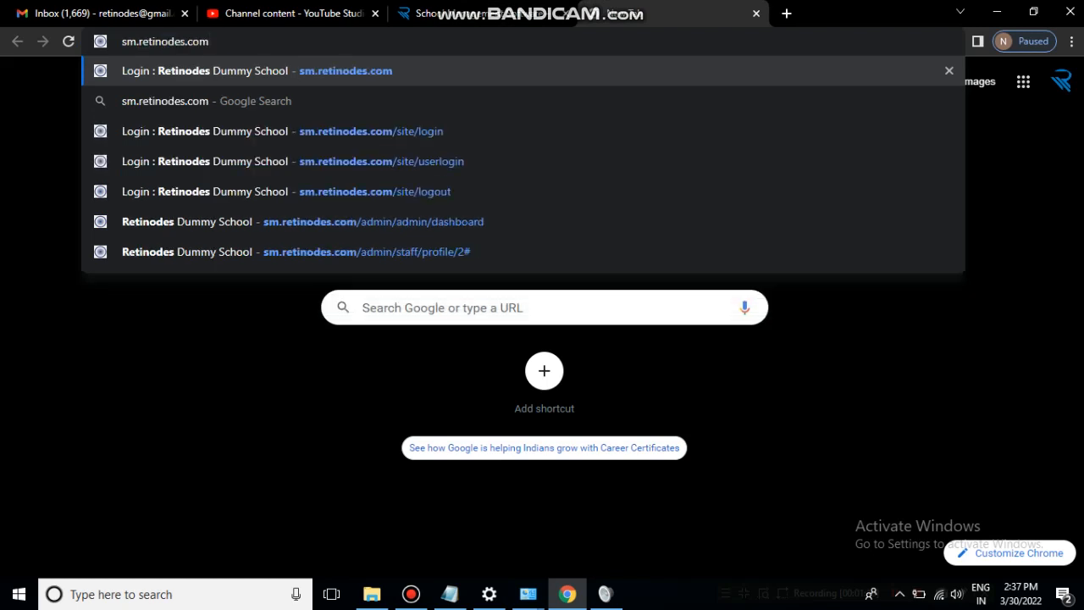
{"action": "type", "text": "/site"}
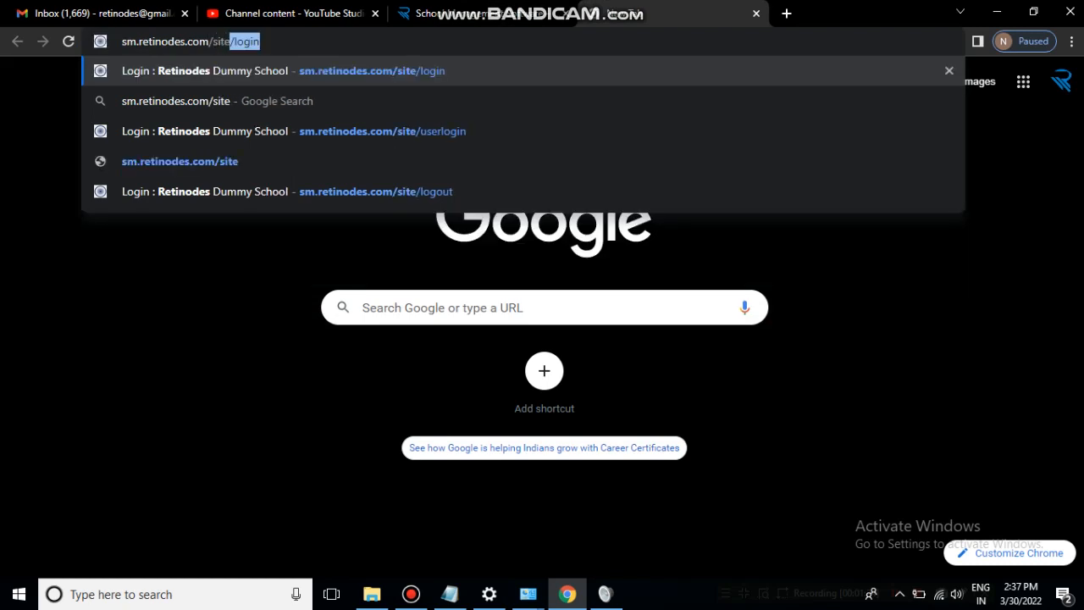
{"action": "key", "text": "Right"}
{"action": "key", "text": "Return"}
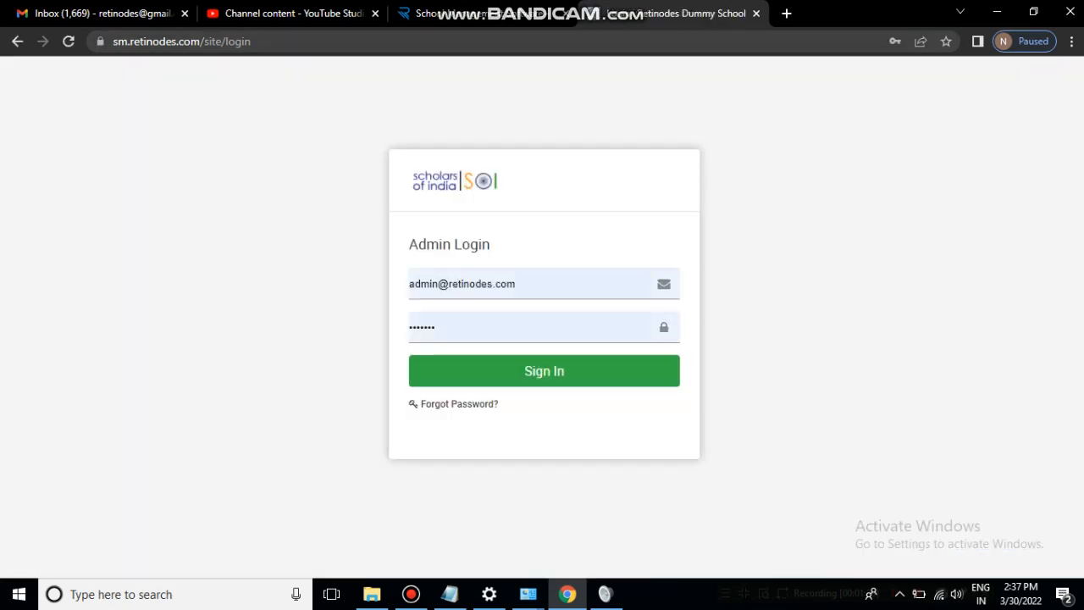
- Sign in with the saved admin credentials to reach the Retinodes Dummy School dashboard
{"action": "left_click", "coordinate": [559, 284]}
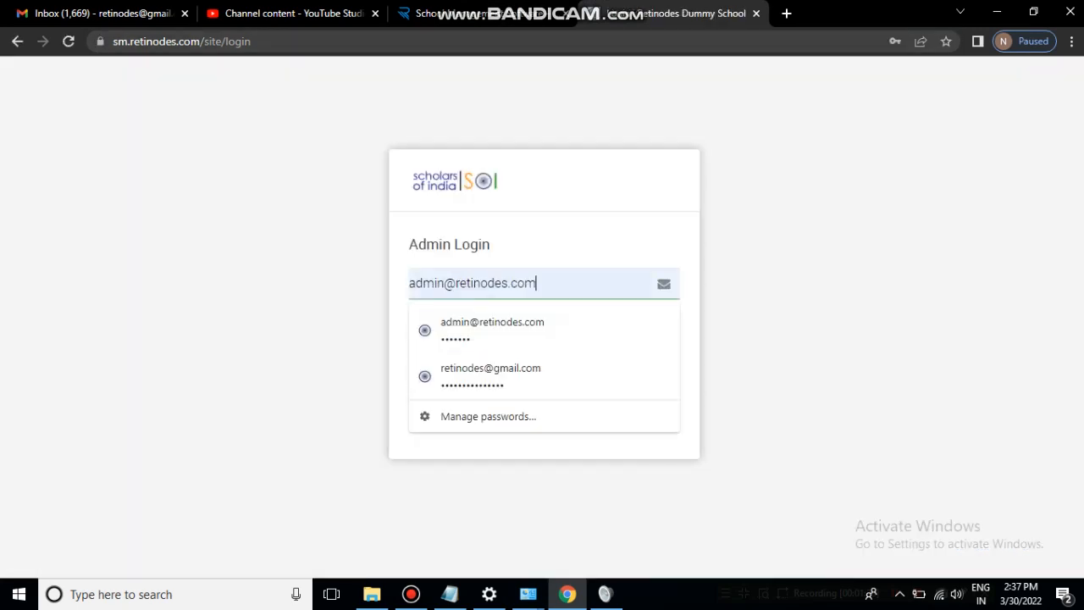
{"action": "left_click", "coordinate": [779, 322]}
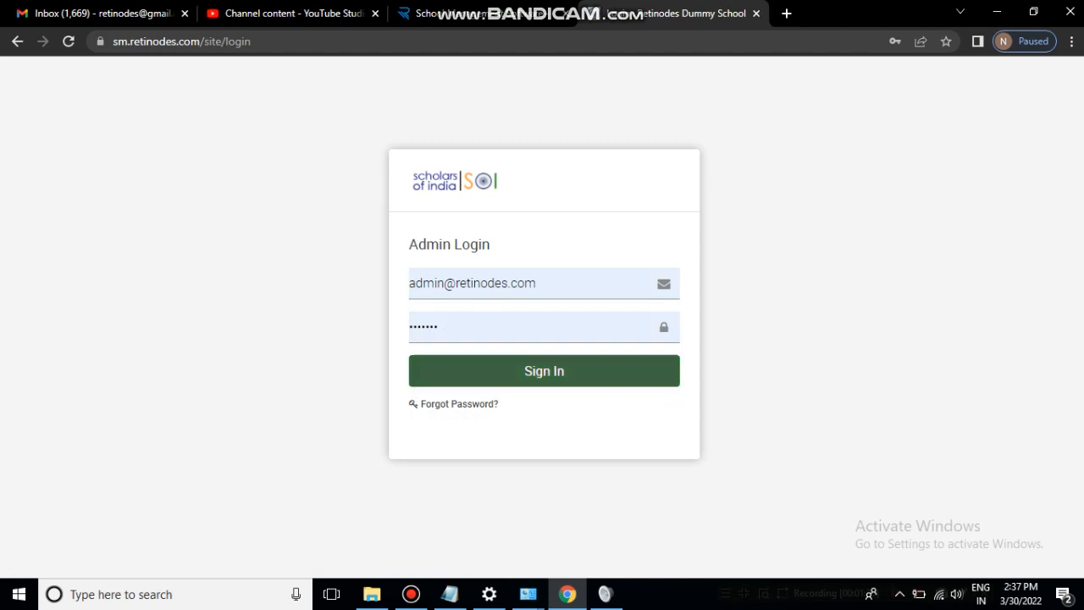
{"action": "left_click", "coordinate": [543, 371]}
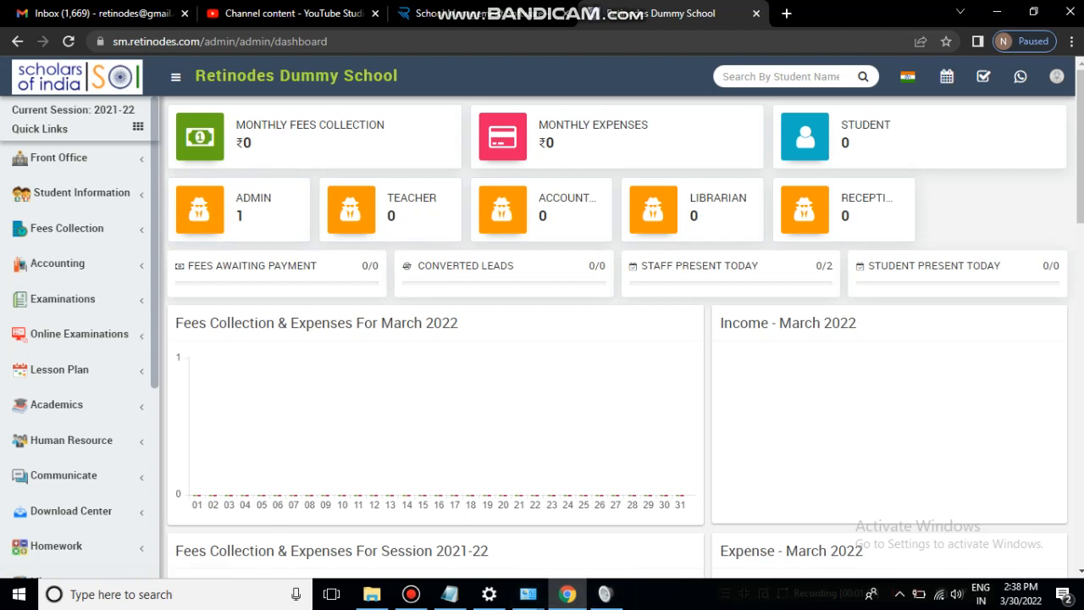
- Go to Front Office > Setup Front Office to view the purpose list
{"action": "left_click", "coordinate": [60, 158]}
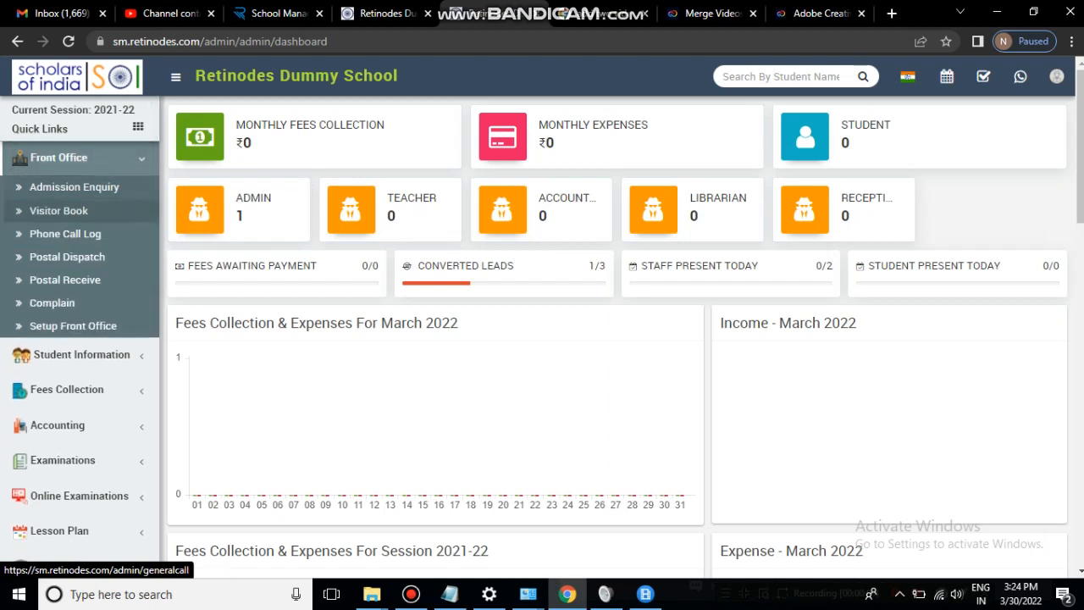
{"action": "left_click", "coordinate": [73, 325]}
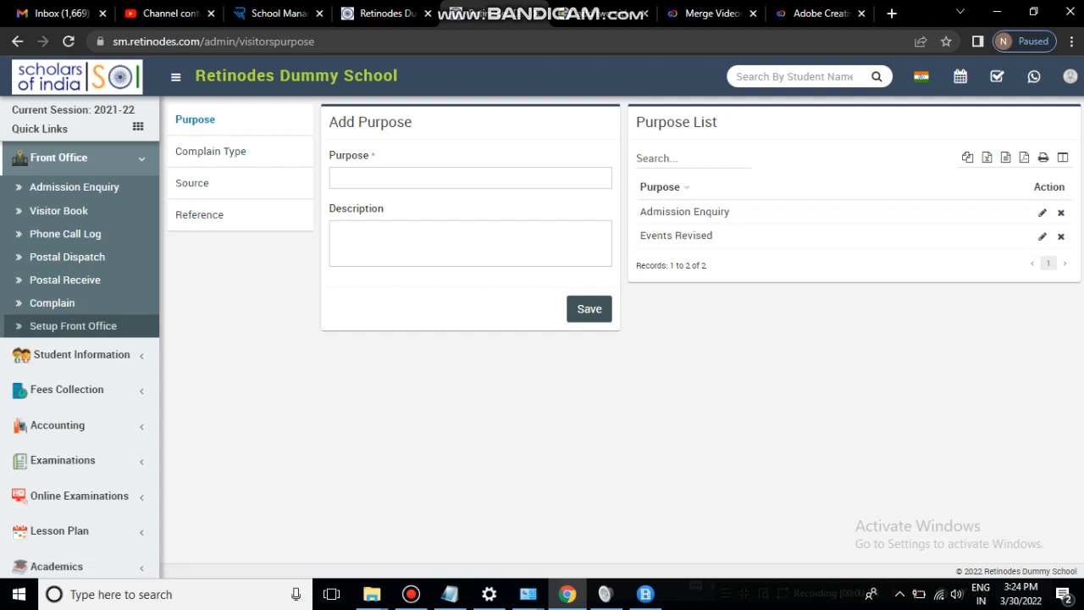
- Save a new purpose named 'Third Purpose'
{"action": "left_click", "coordinate": [339, 178]}
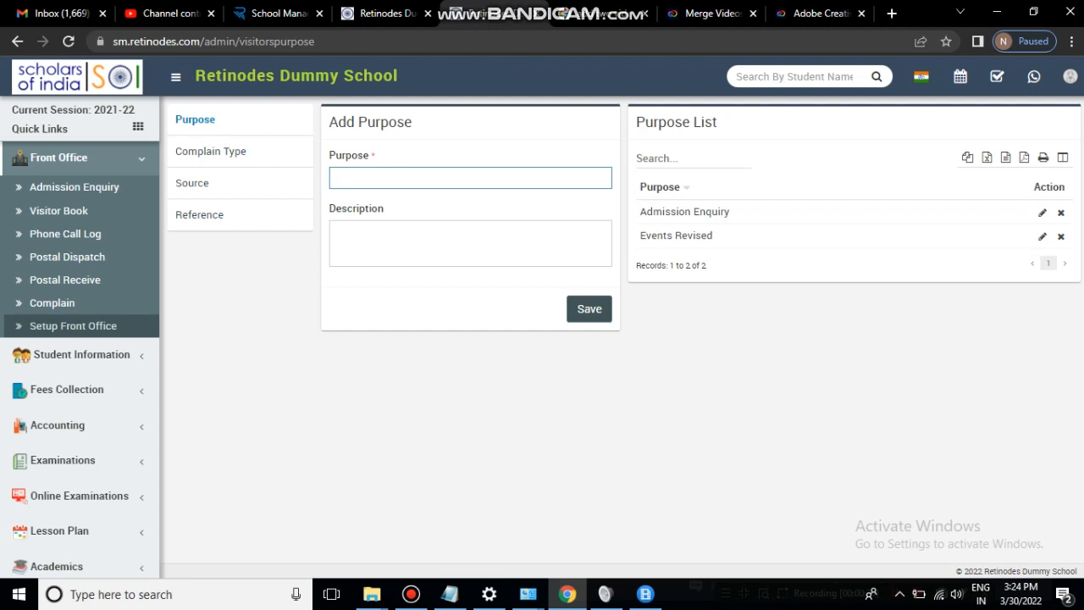
{"action": "mouse_move", "coordinate": [684, 212]}
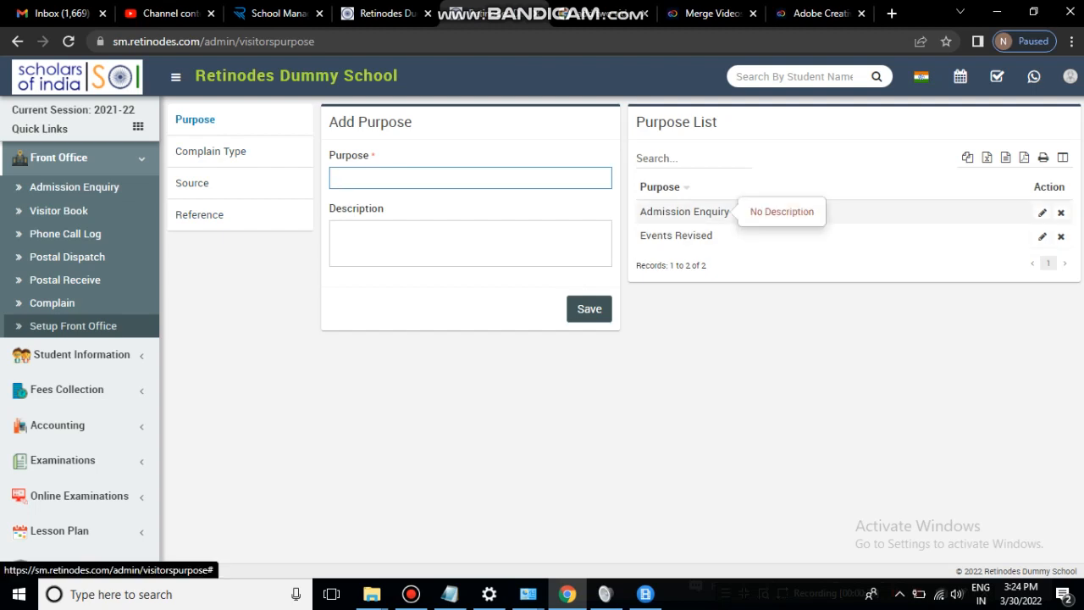
{"action": "mouse_move", "coordinate": [676, 235]}
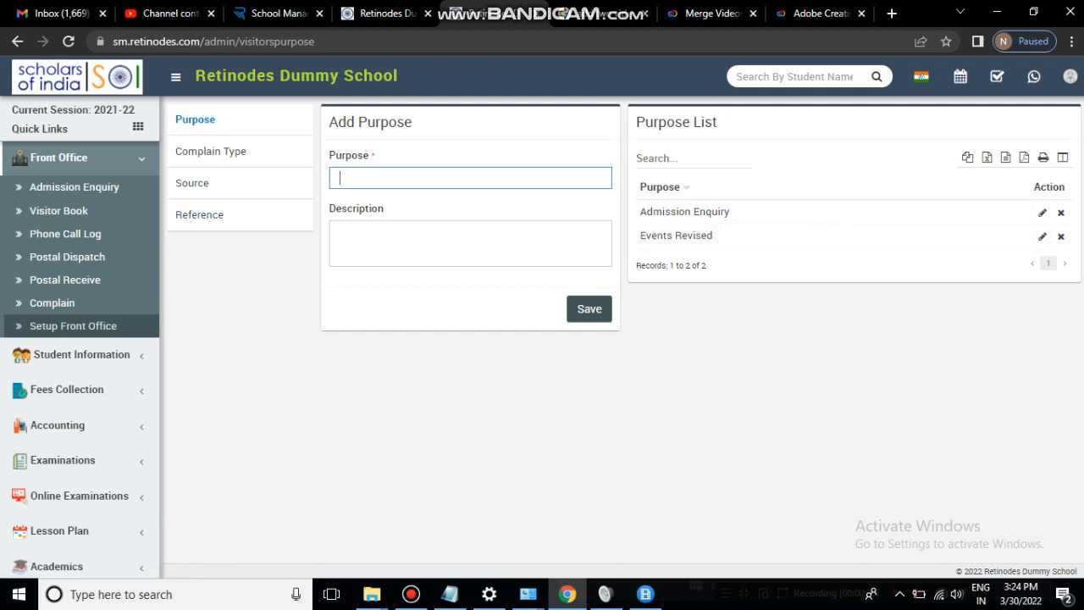
{"action": "type", "text": "Third Purpose"}
{"action": "key", "text": "Return"}
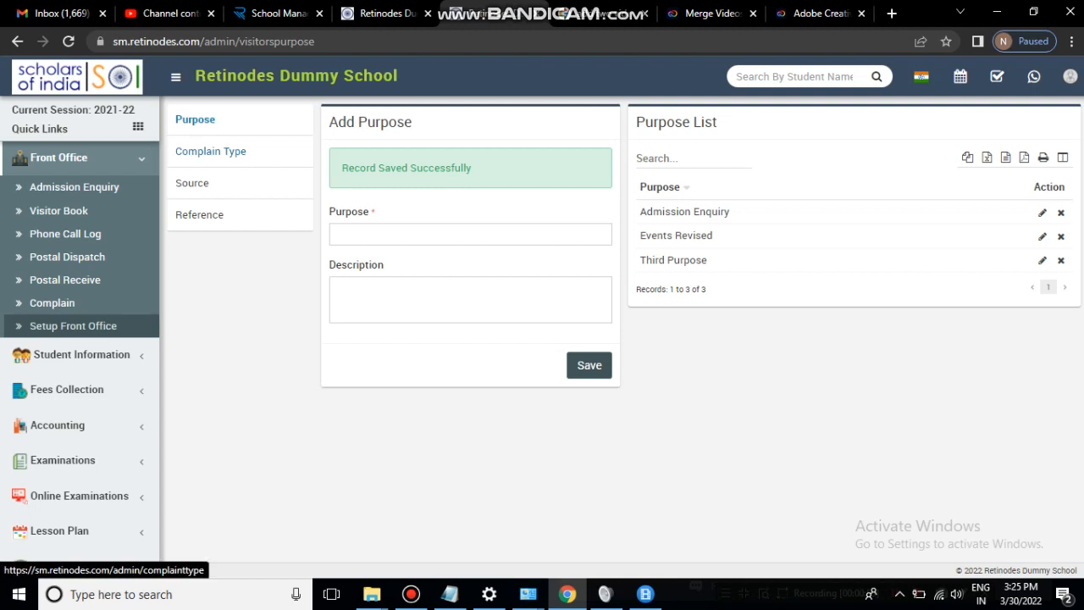
- Review the Complain Type, Source and Reference lists, then start a new Admission Enquiry
{"action": "left_click", "coordinate": [210, 151]}
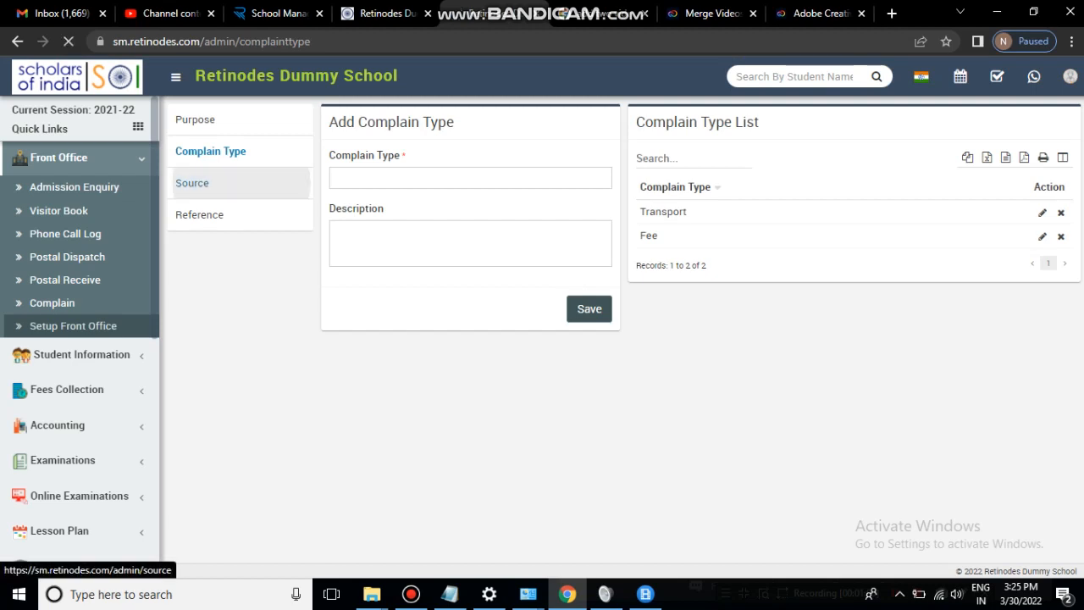
{"action": "left_click", "coordinate": [241, 183]}
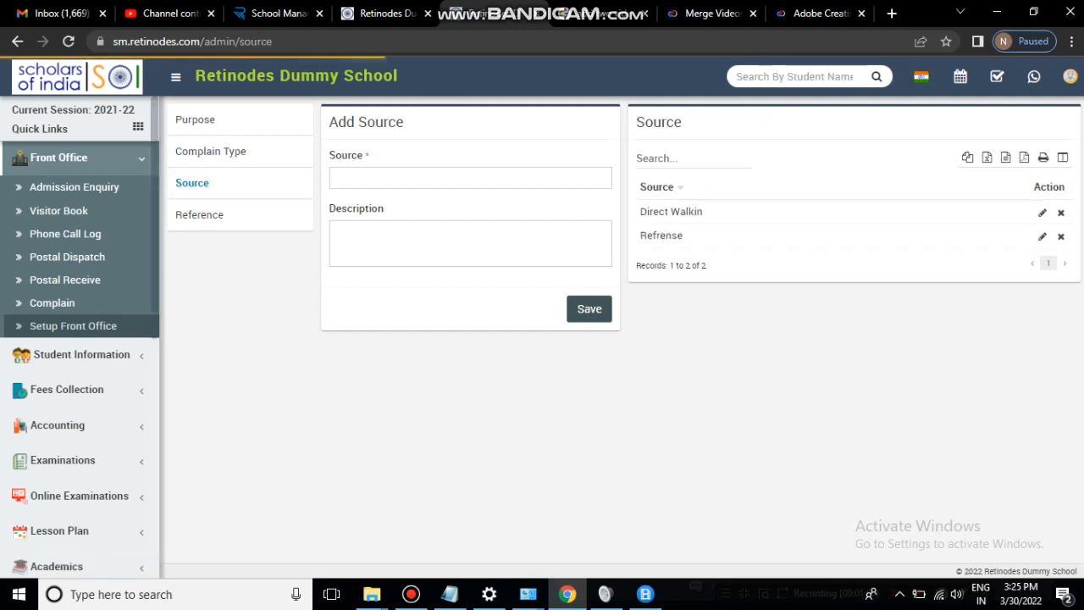
{"action": "left_click", "coordinate": [200, 214]}
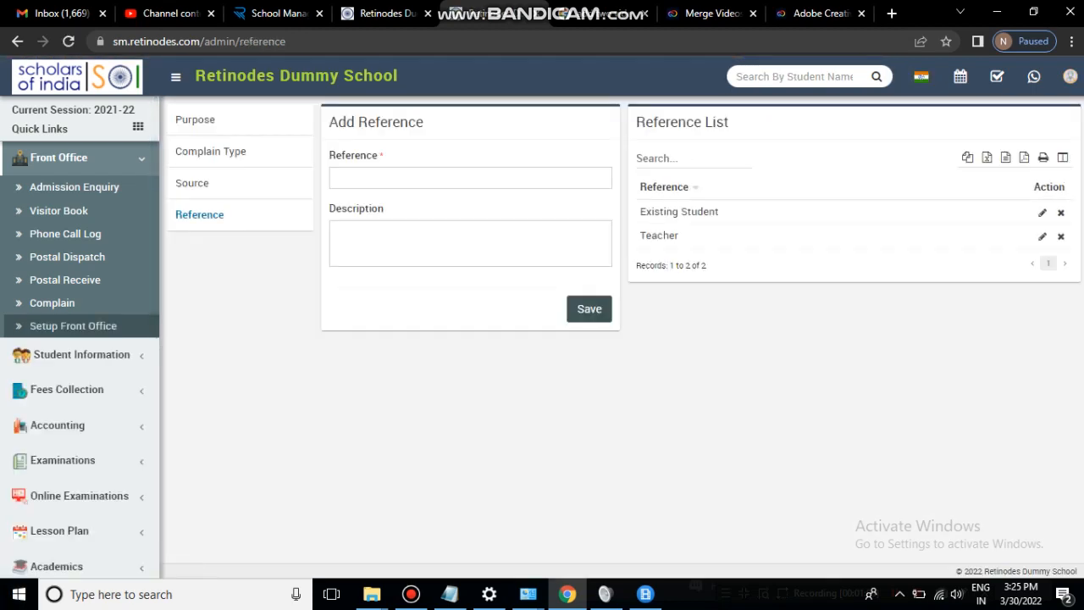
{"action": "left_click", "coordinate": [75, 186]}
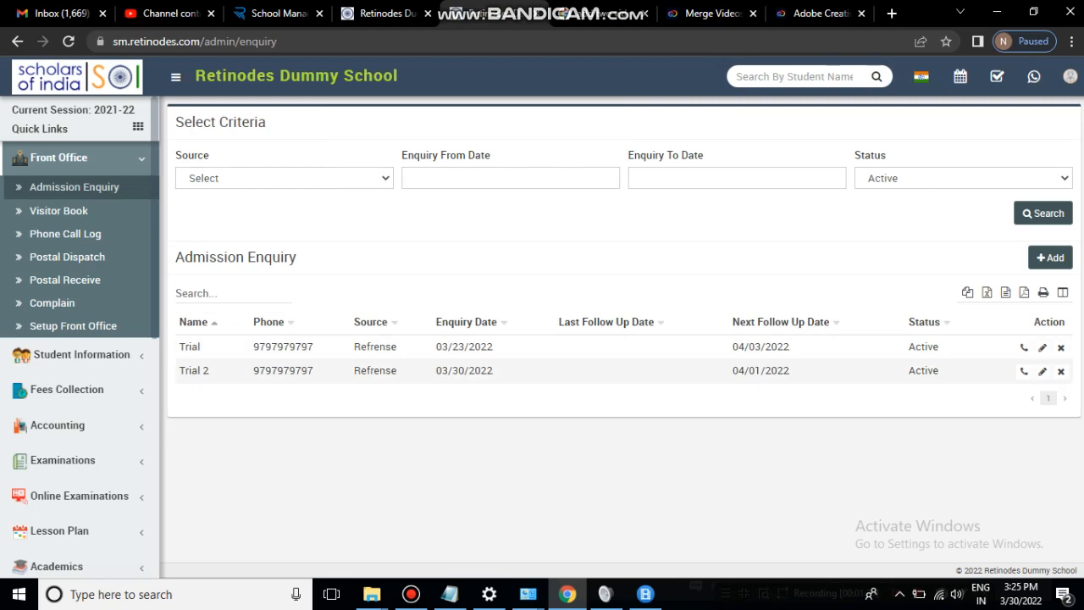
{"action": "left_click", "coordinate": [1050, 258]}
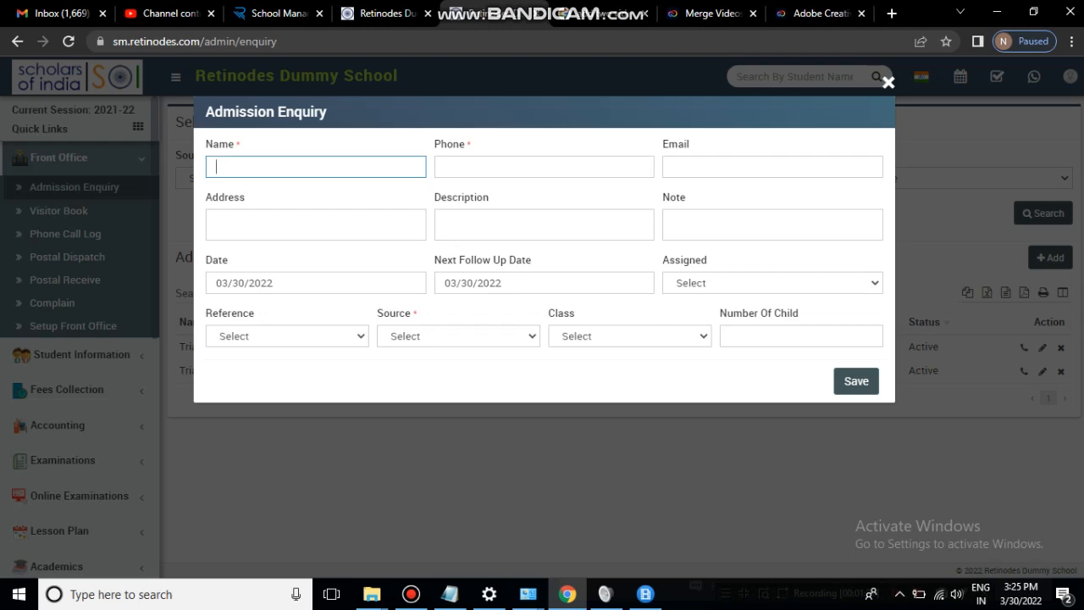
- Enter name 'Demo Enquiry' plus the enquirer's phone, e-mail and address, skipping Description and Note
{"action": "type", "text": "emo Enquiry"}
{"action": "key", "text": "Tab"}
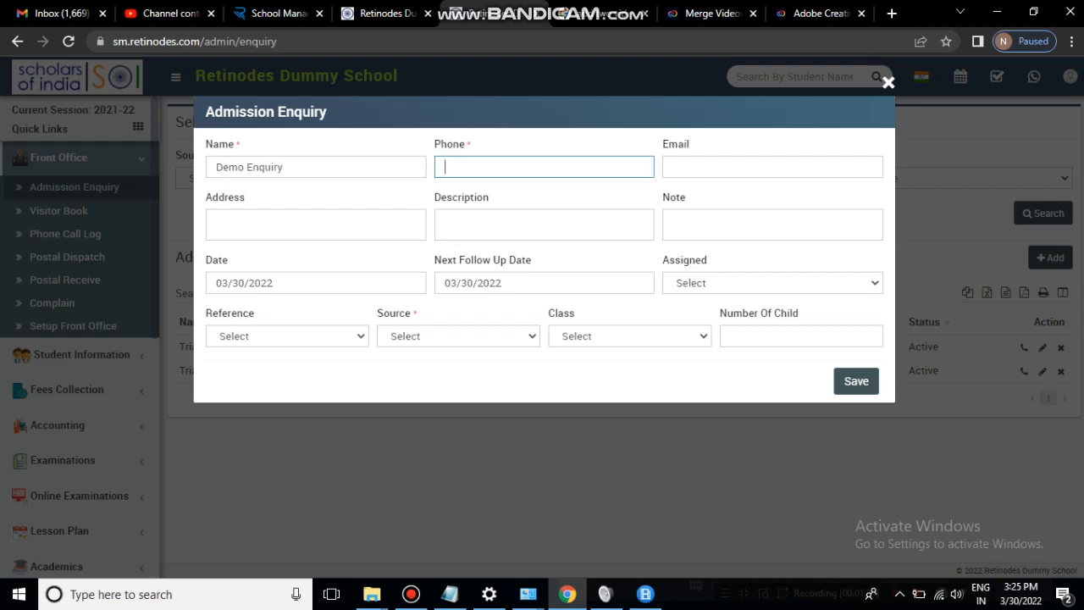
{"action": "type", "text": "90909090"}
{"action": "key", "text": "Tab"}
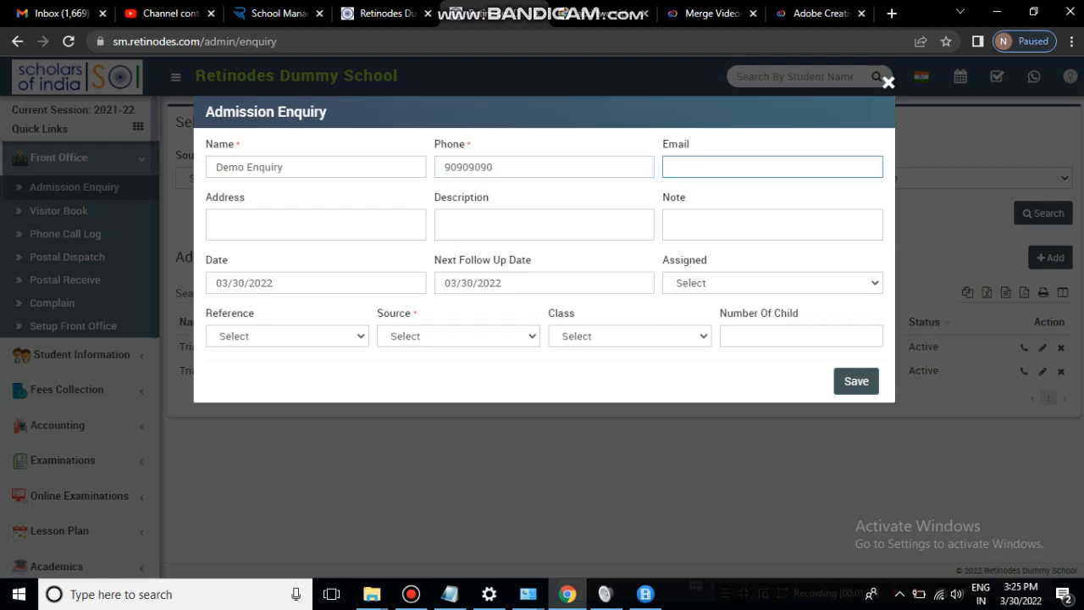
{"action": "key", "text": "Tab"}
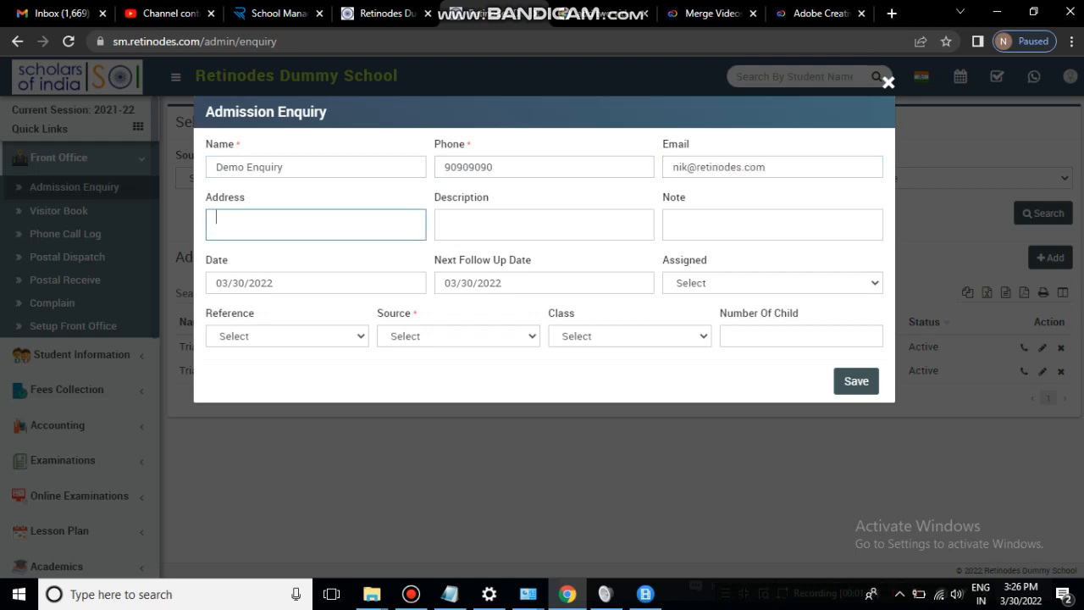
{"action": "type", "text": "Jbp"}
{"action": "key", "text": "Tab"}
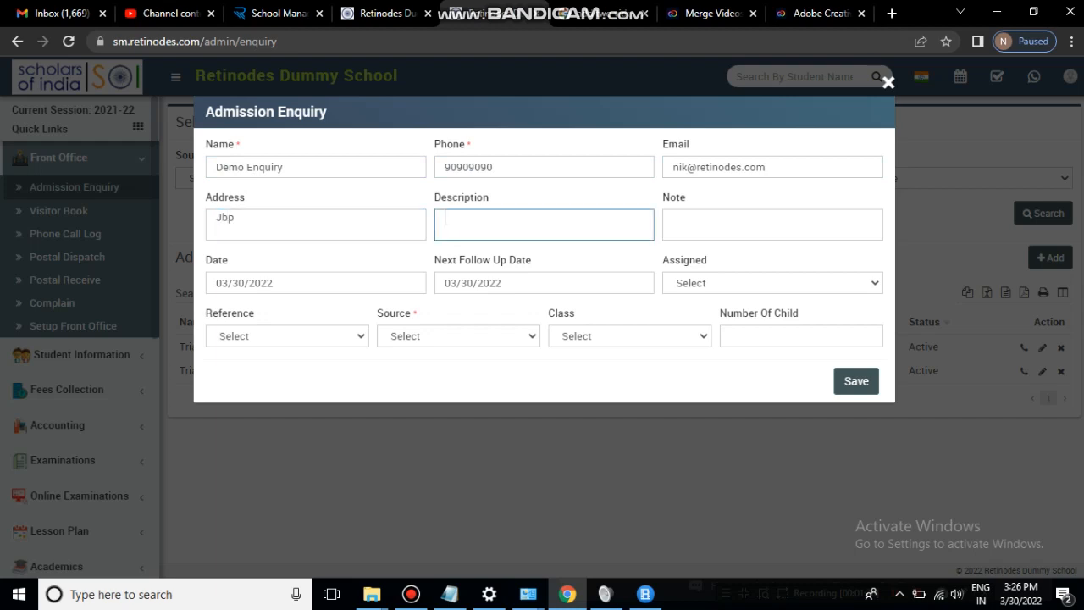
{"action": "key", "text": "Tab"}
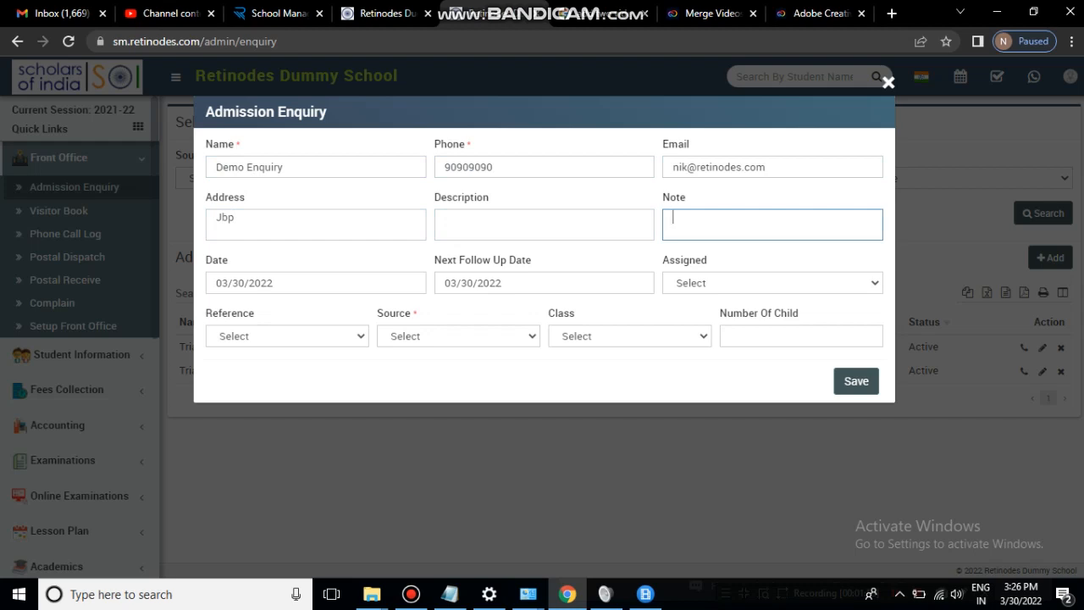
{"action": "key", "text": "Tab"}
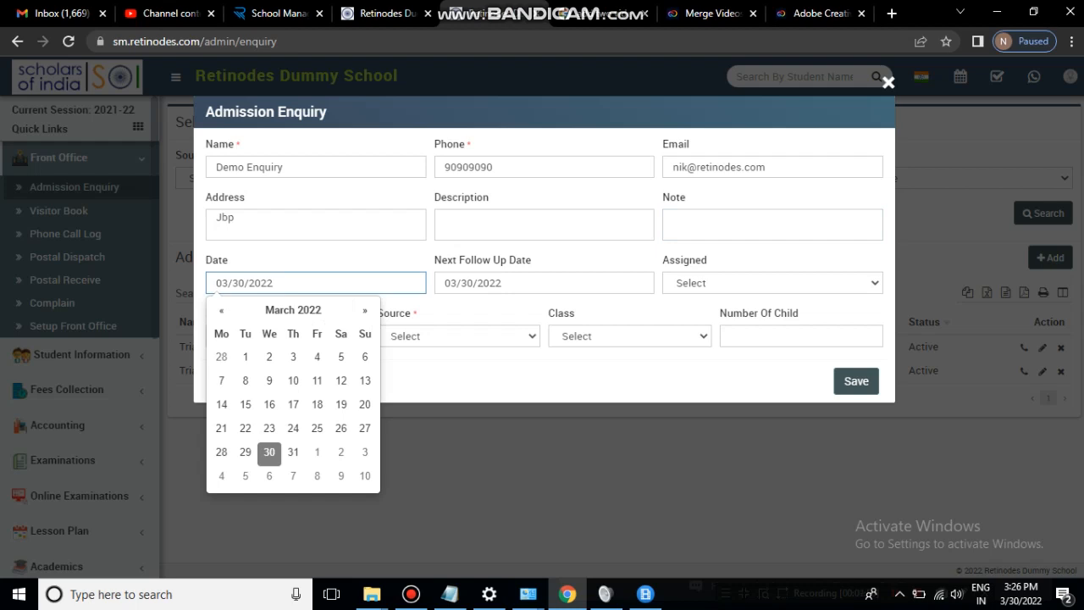
- Set enquiry date 03/28/2022, follow-up 03/31/2022, and assign the enquiry to Admin
{"action": "left_click", "coordinate": [222, 452]}
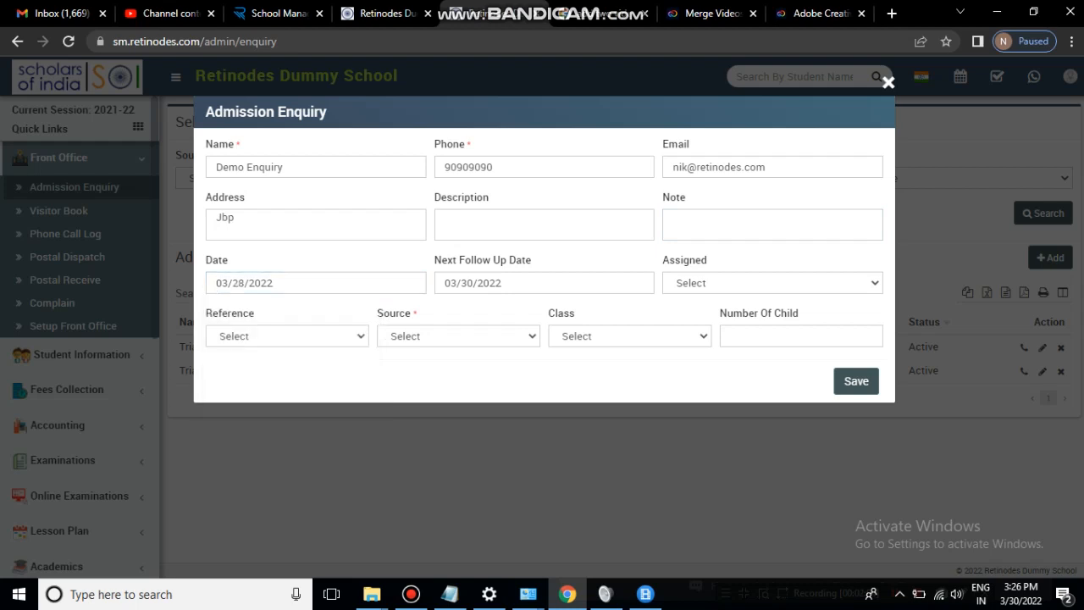
{"action": "left_click", "coordinate": [509, 283]}
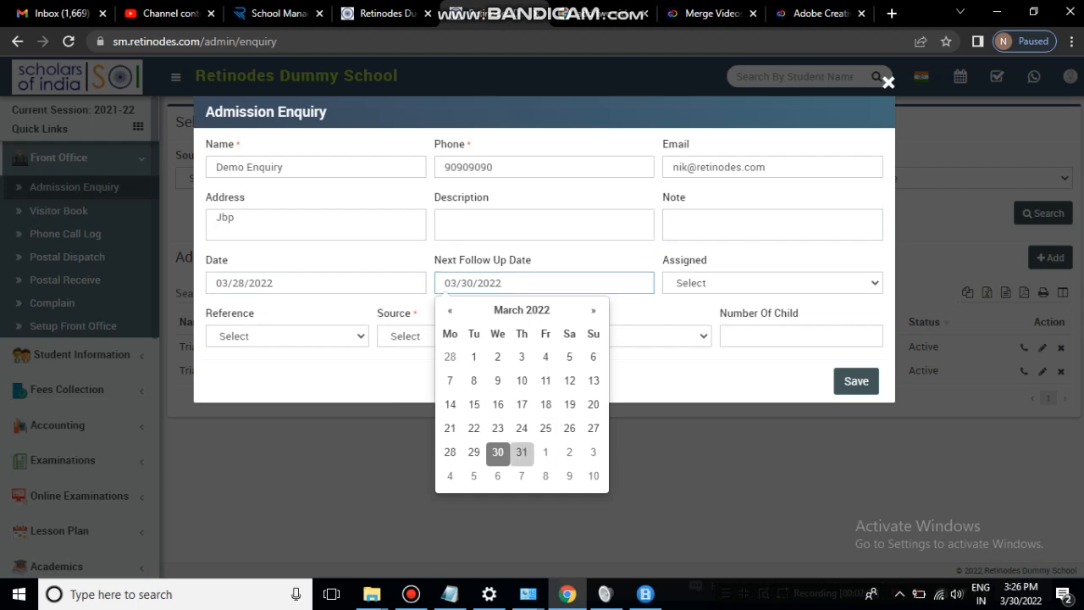
{"action": "left_click", "coordinate": [520, 449]}
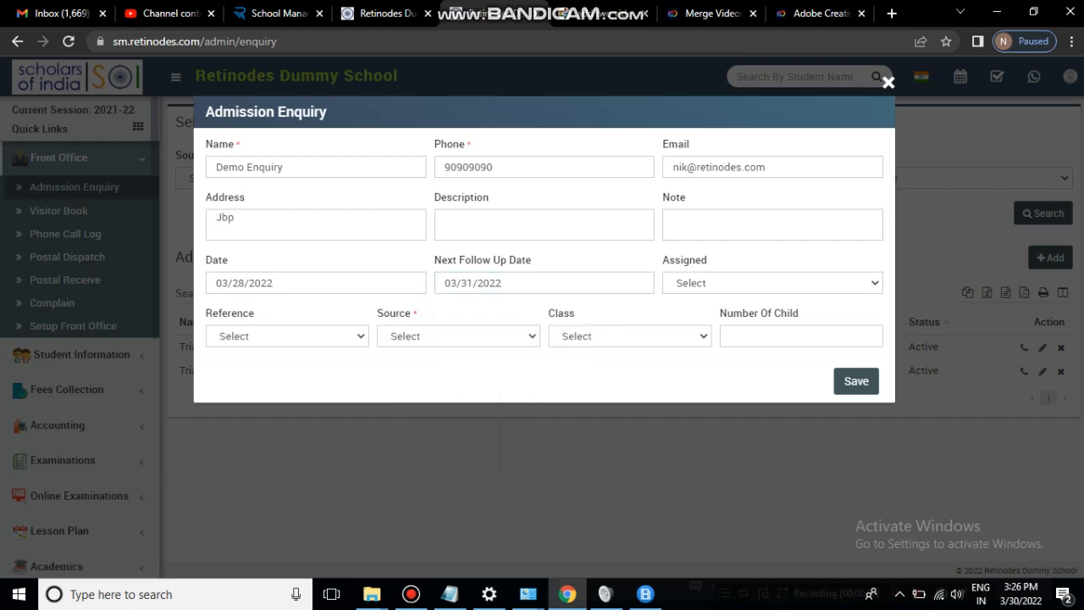
{"action": "left_click", "coordinate": [772, 283]}
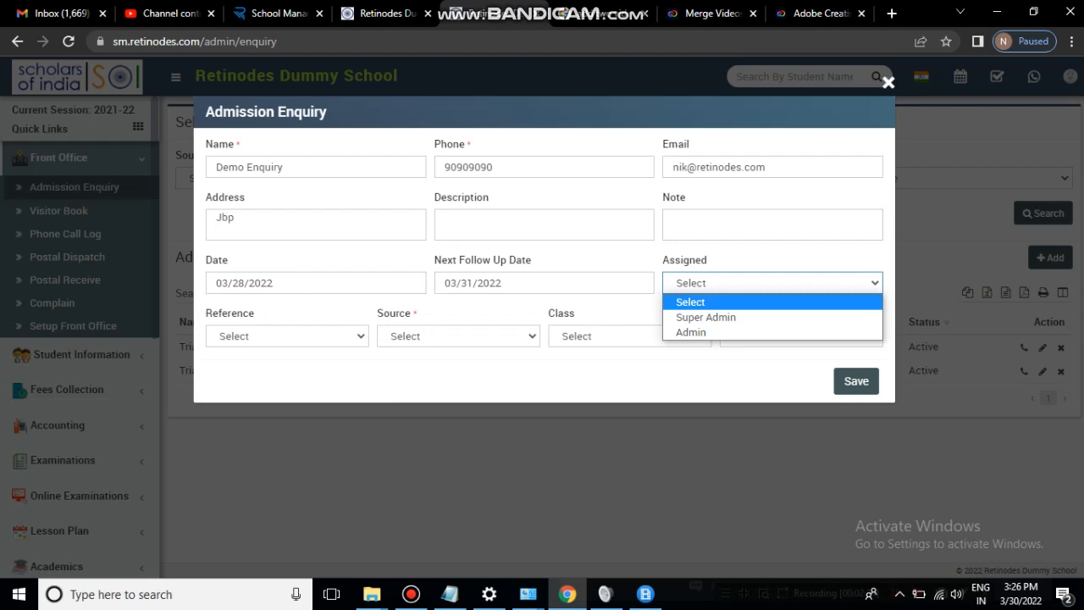
{"action": "left_click", "coordinate": [865, 332]}
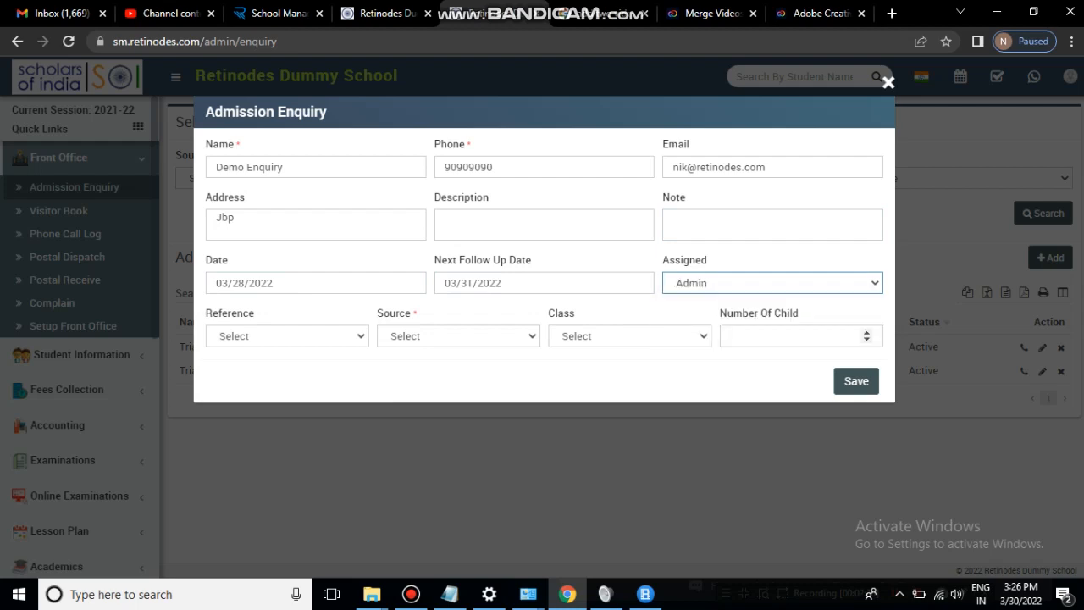
- Choose reference Teacher and source Refrense, enter 2 children, and save the enquiry
{"action": "left_click", "coordinate": [286, 336]}
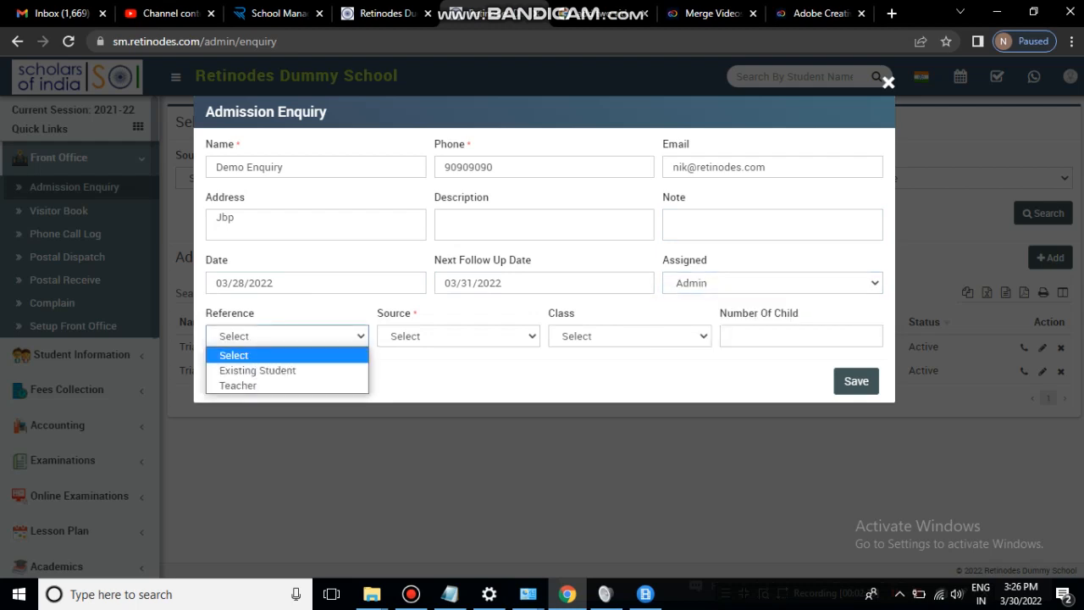
{"action": "left_click", "coordinate": [242, 385]}
{"action": "left_click", "coordinate": [457, 336]}
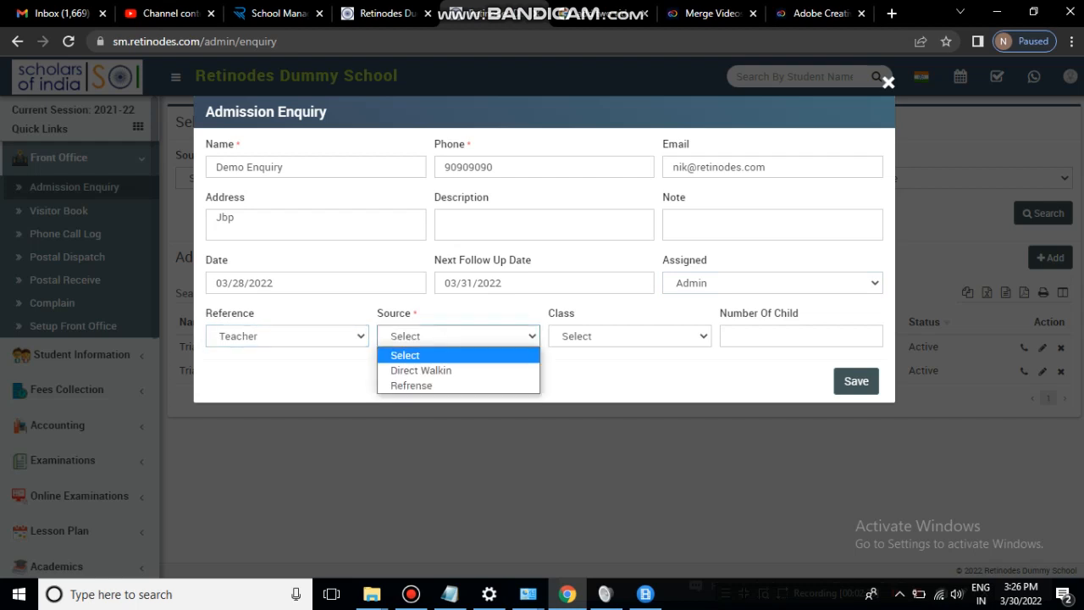
{"action": "left_click", "coordinate": [441, 385]}
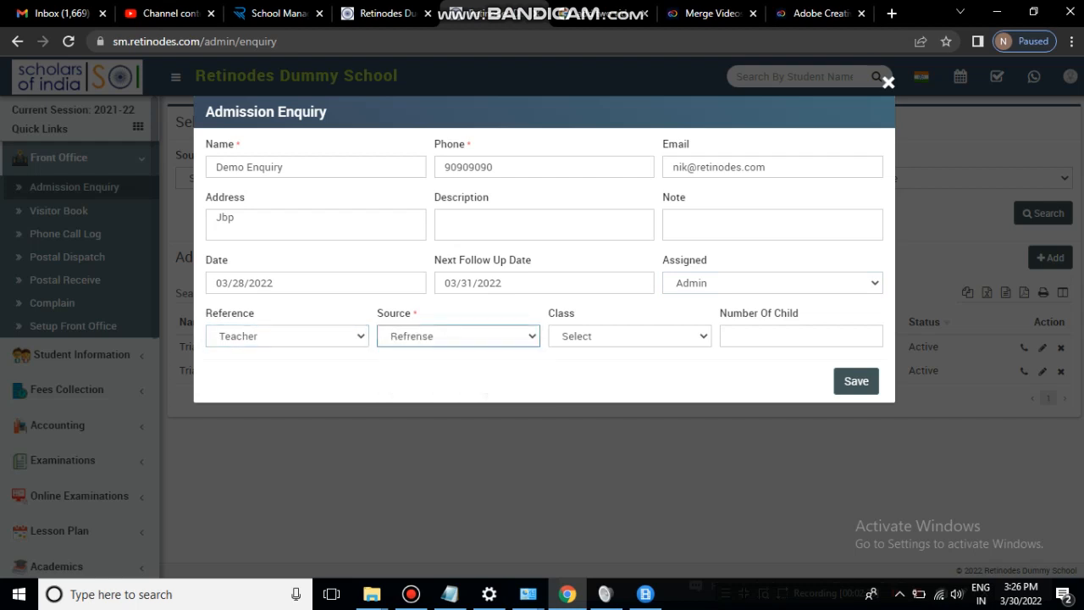
{"action": "left_click", "coordinate": [630, 336]}
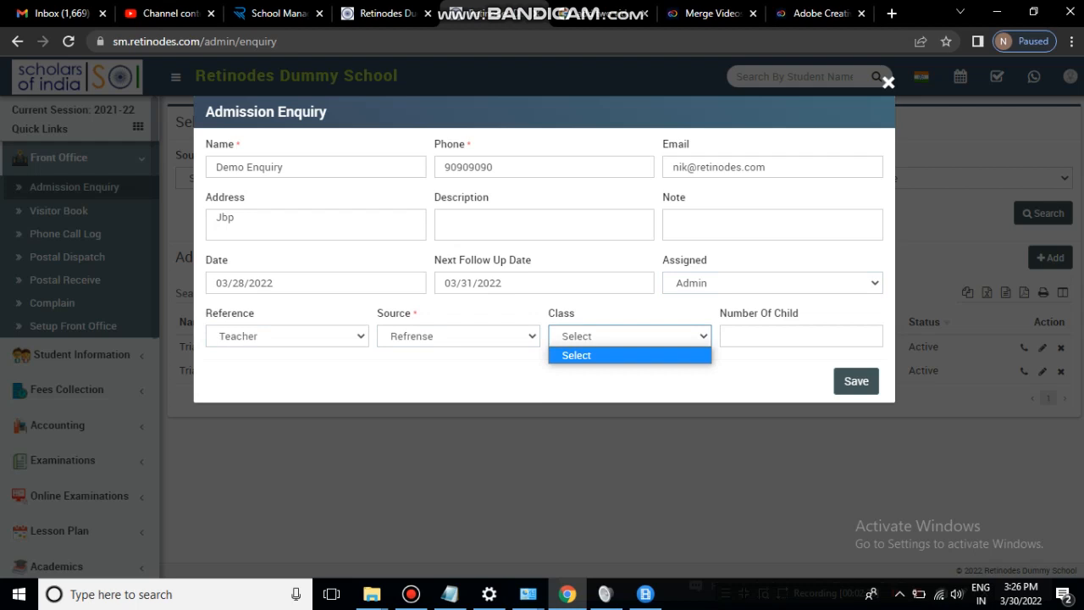
{"action": "left_click", "coordinate": [629, 355]}
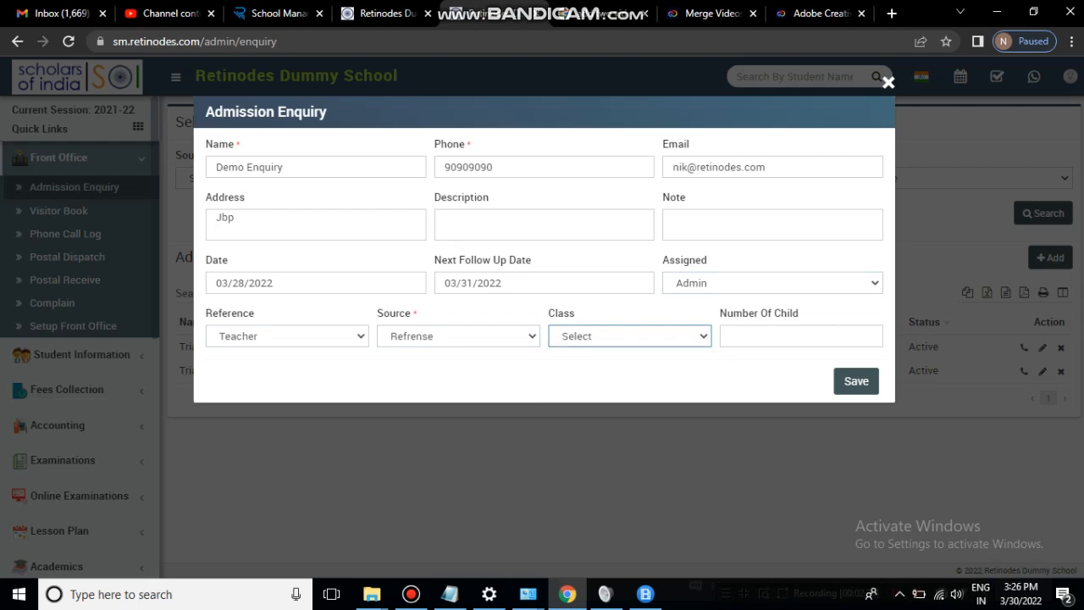
{"action": "left_click", "coordinate": [801, 336]}
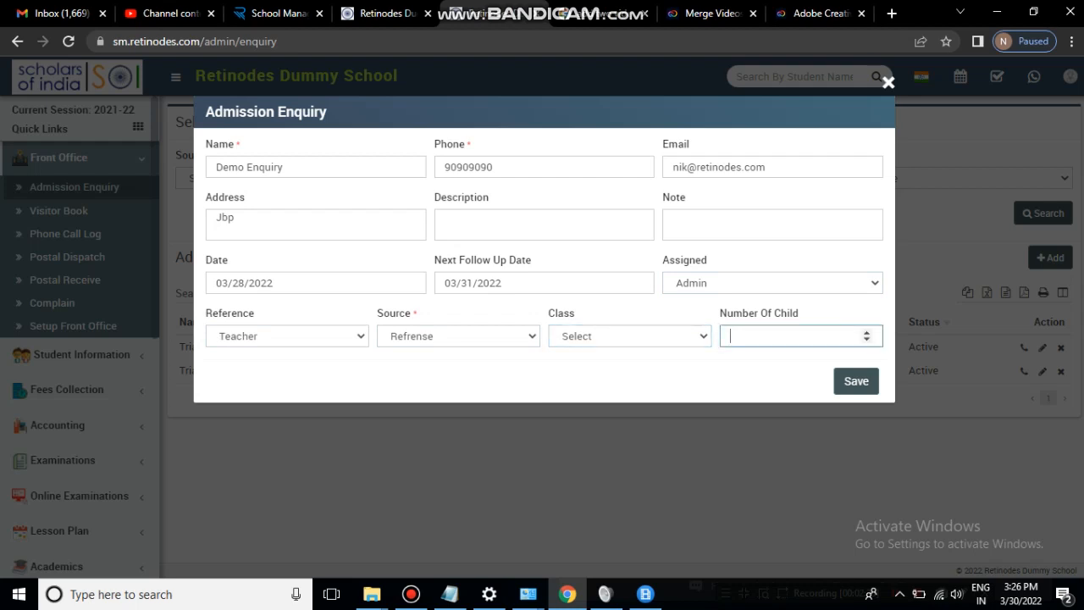
{"action": "type", "text": "2"}
{"action": "left_click", "coordinate": [856, 381]}
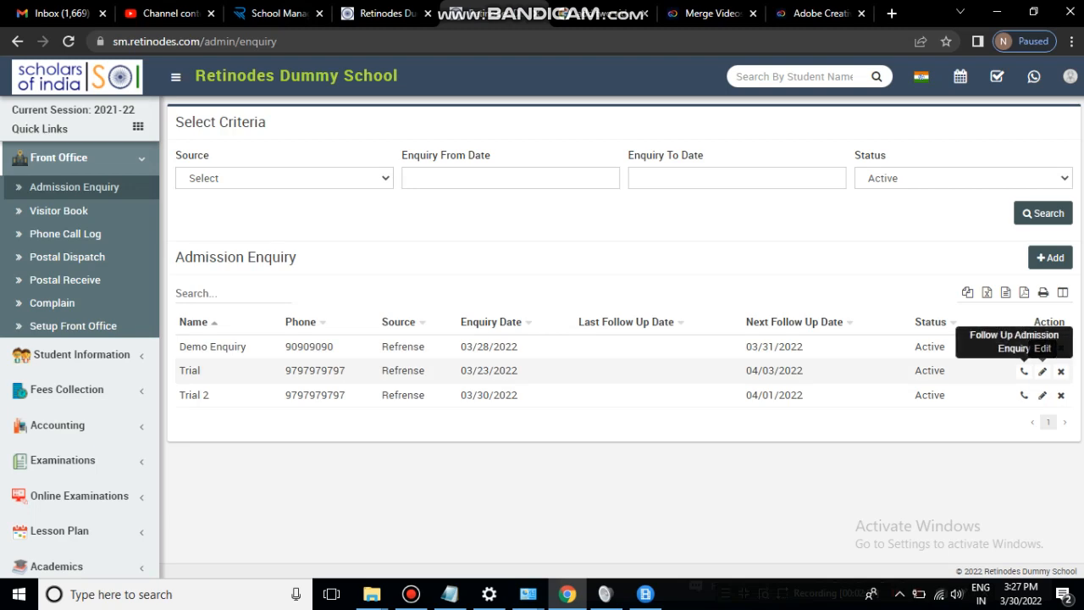
- Set the Trial enquiry's follow-up status to Lost and close the modal
{"action": "left_click", "coordinate": [1024, 371]}
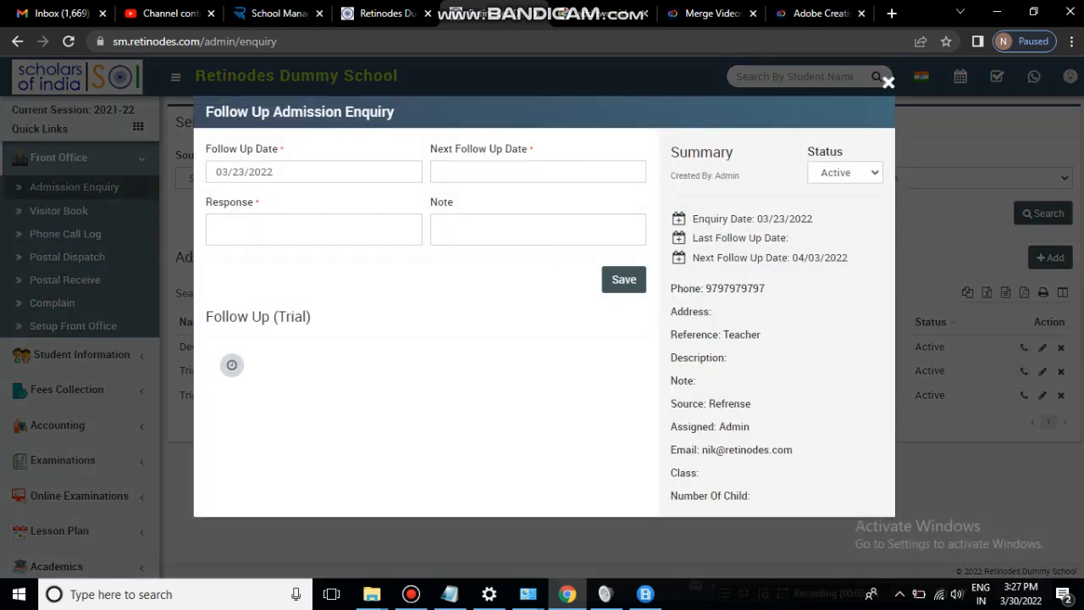
{"action": "left_click", "coordinate": [845, 173]}
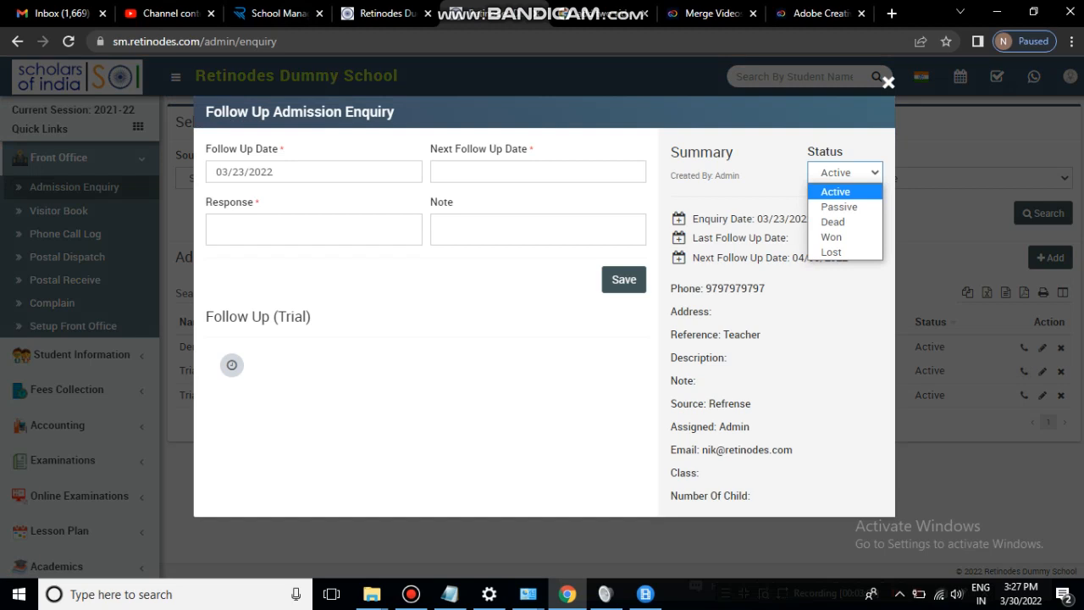
{"action": "key", "text": "Down"}
{"action": "key", "text": "Down"}
{"action": "key", "text": "Down"}
{"action": "key", "text": "Down"}
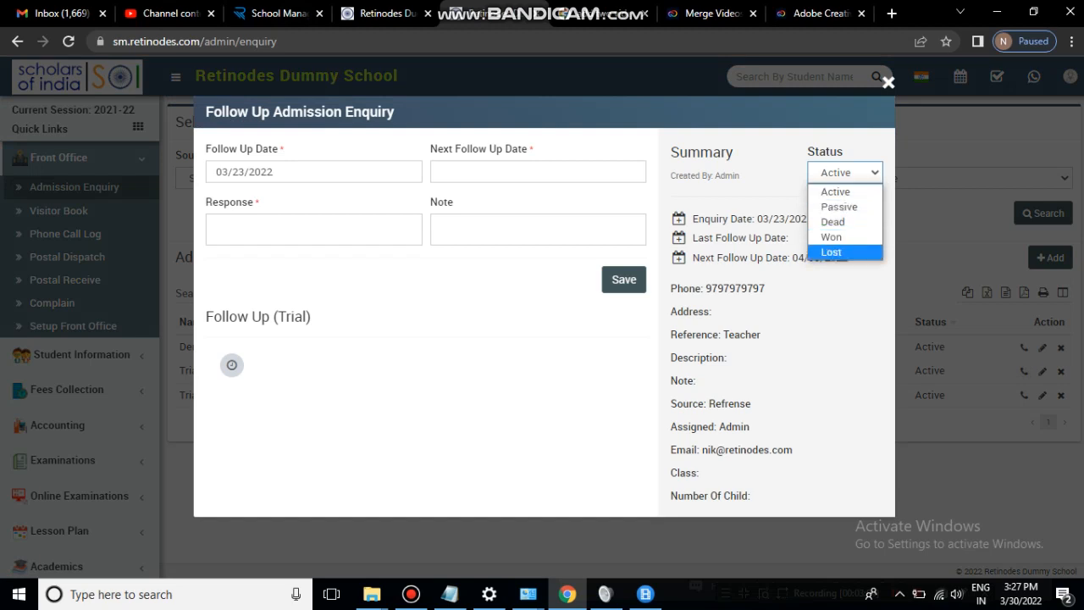
{"action": "key", "text": "Return"}
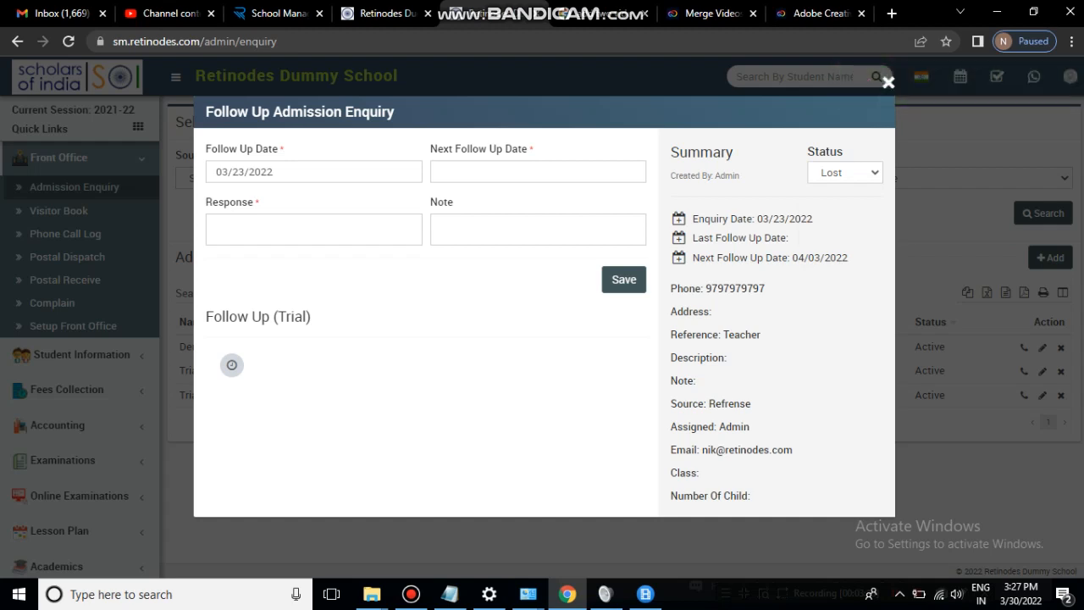
{"action": "left_click", "coordinate": [888, 82]}
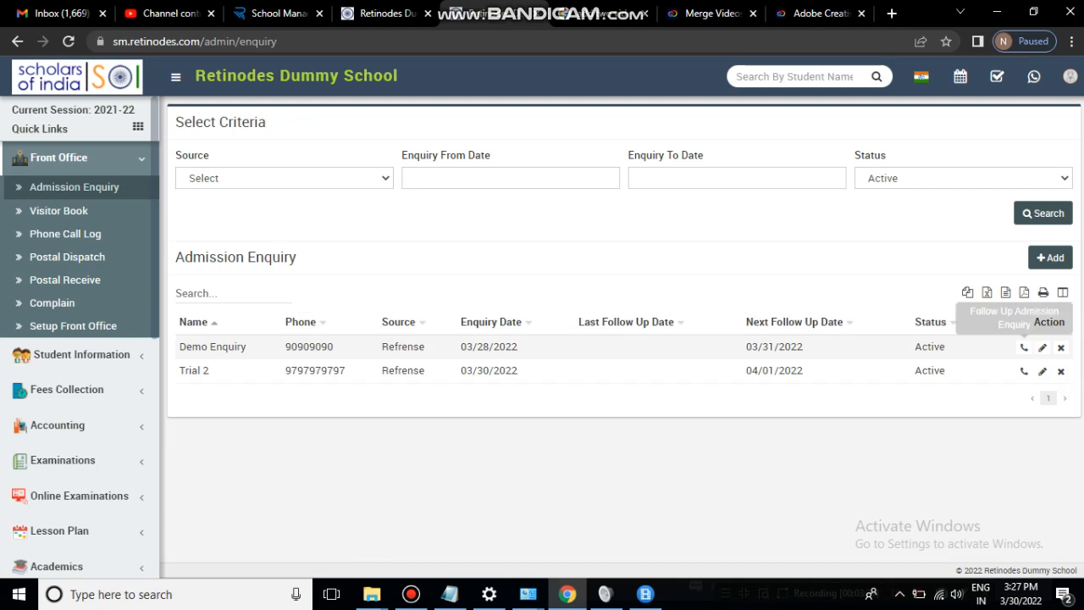
- Log a Demo Enquiry follow-up with response 'Not decided yet' and next follow-up date 03/08/2022
{"action": "left_click", "coordinate": [1024, 348]}
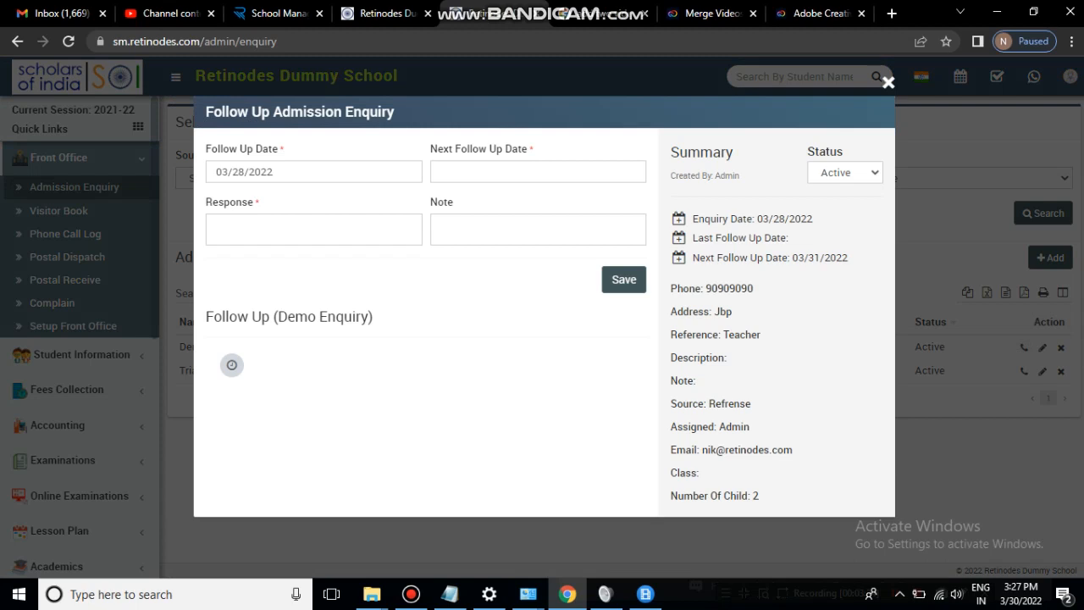
{"action": "left_click", "coordinate": [535, 172]}
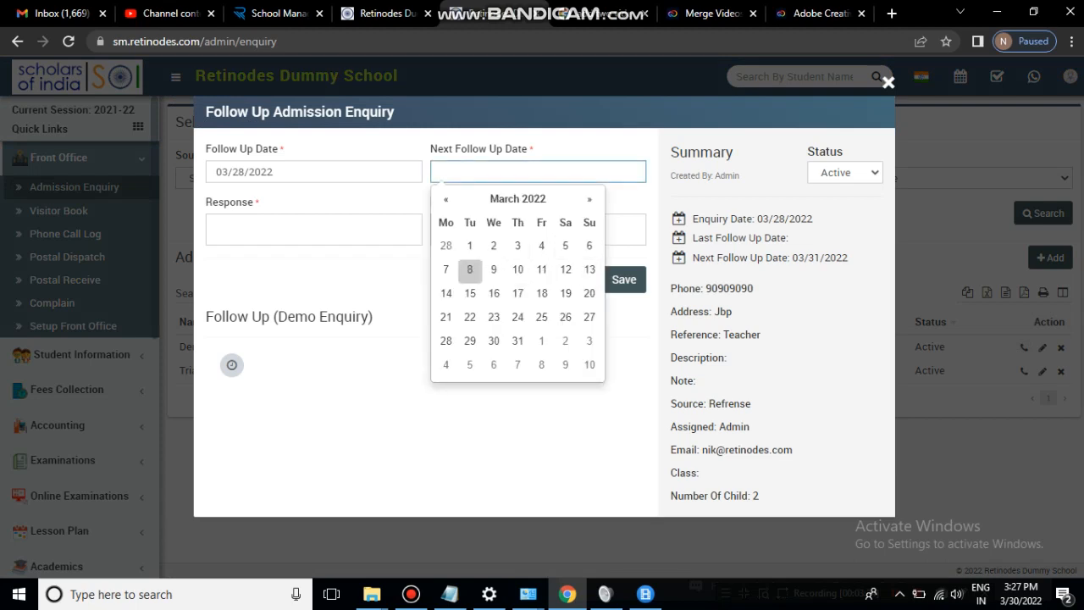
{"action": "left_click", "coordinate": [470, 270]}
{"action": "left_click", "coordinate": [313, 230]}
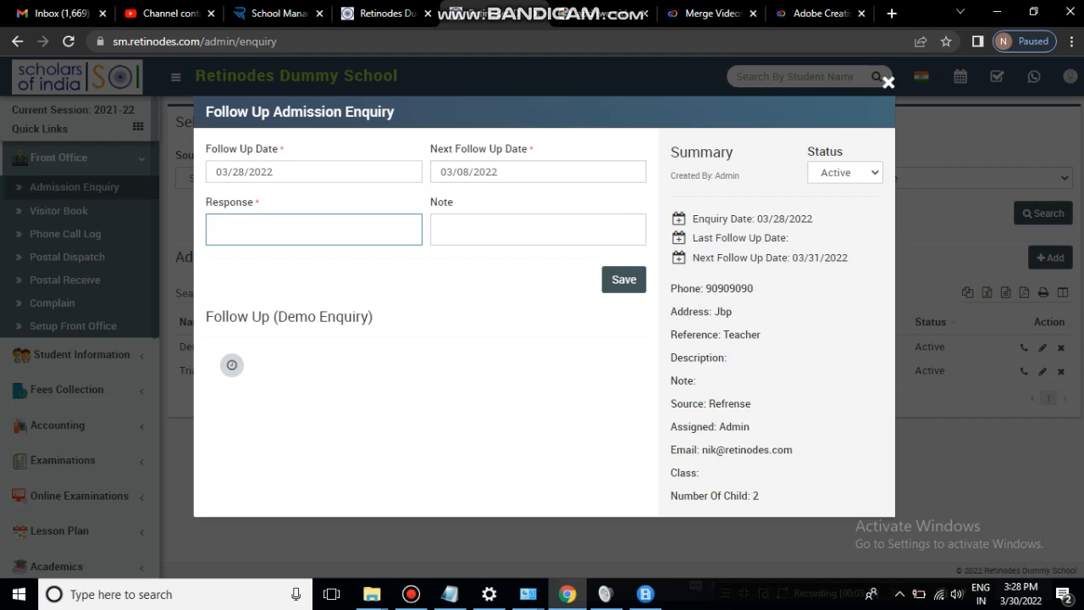
{"action": "type", "text": "Not decided yet"}
{"action": "key", "text": "Tab"}
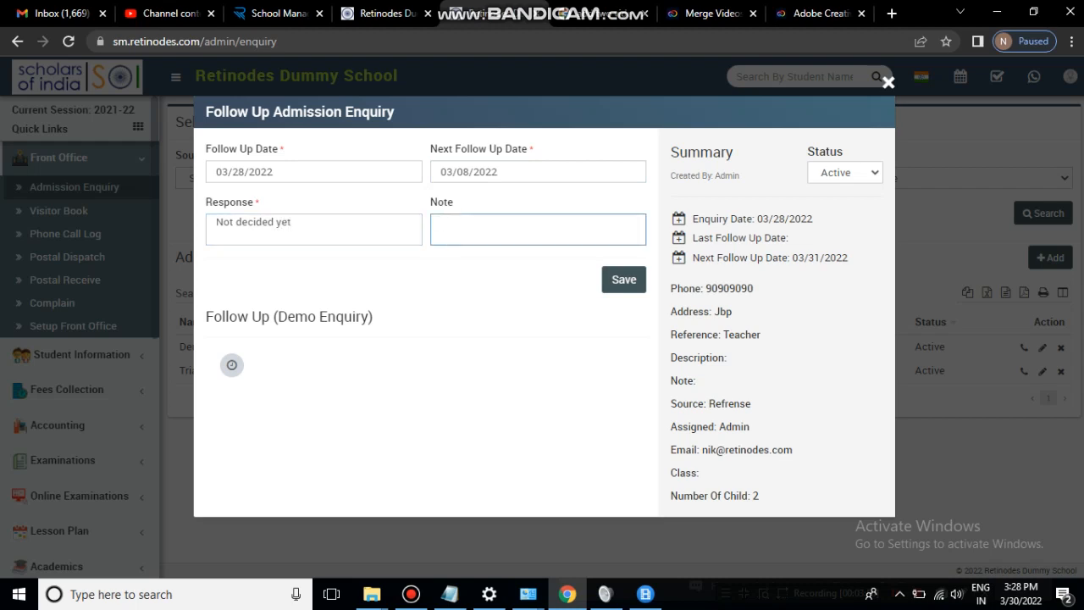
{"action": "left_click", "coordinate": [624, 280]}
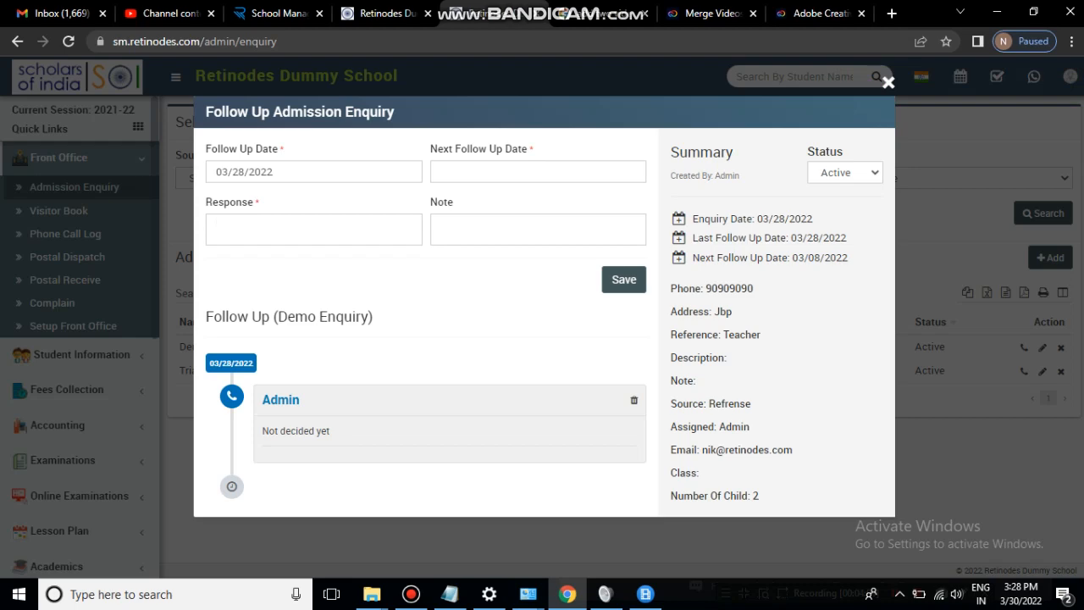
{"action": "left_click", "coordinate": [887, 82]}
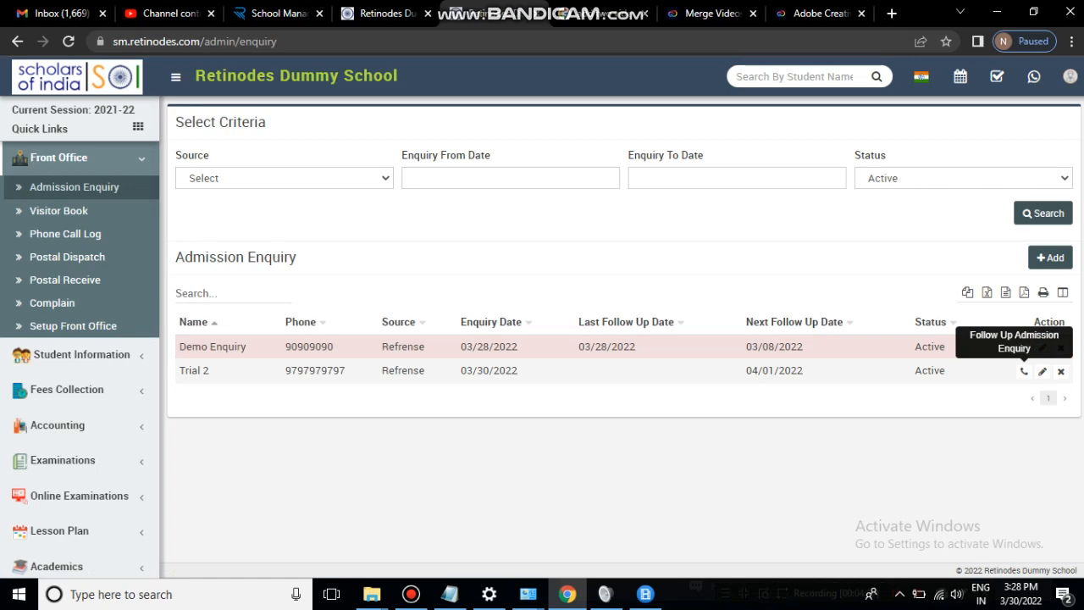
- Set the Trial 2 enquiry's status to Won in its follow-up form
{"action": "left_click", "coordinate": [1024, 371]}
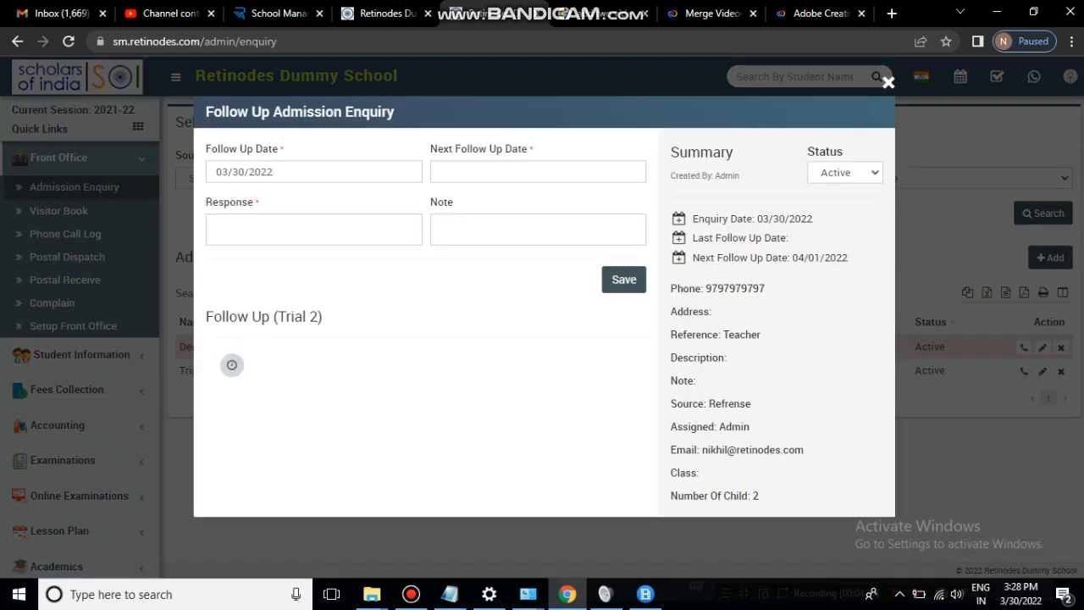
{"action": "left_click", "coordinate": [845, 173]}
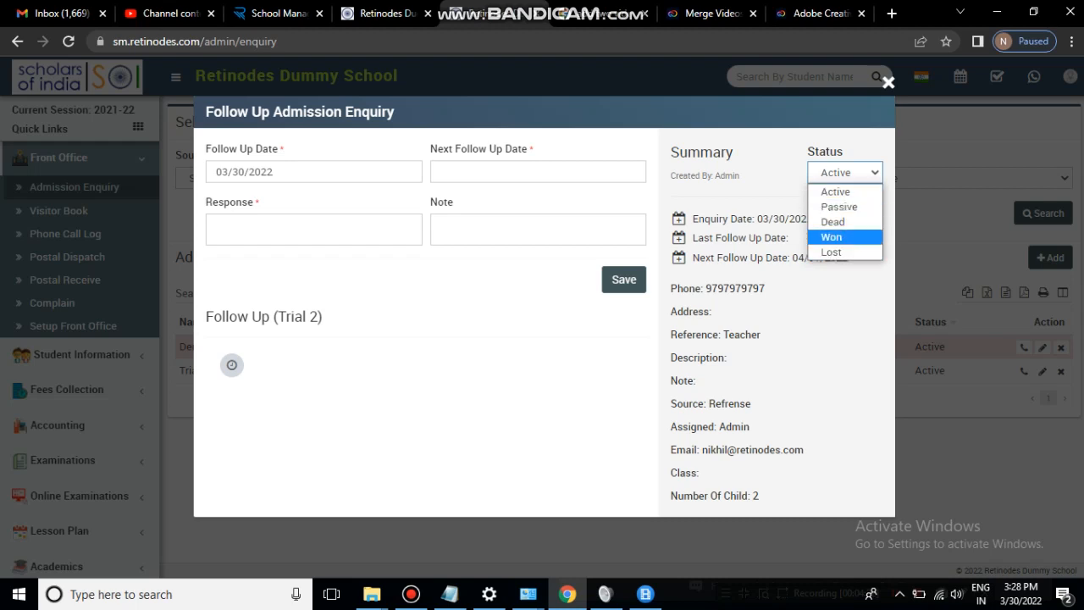
{"action": "left_click", "coordinate": [831, 237]}
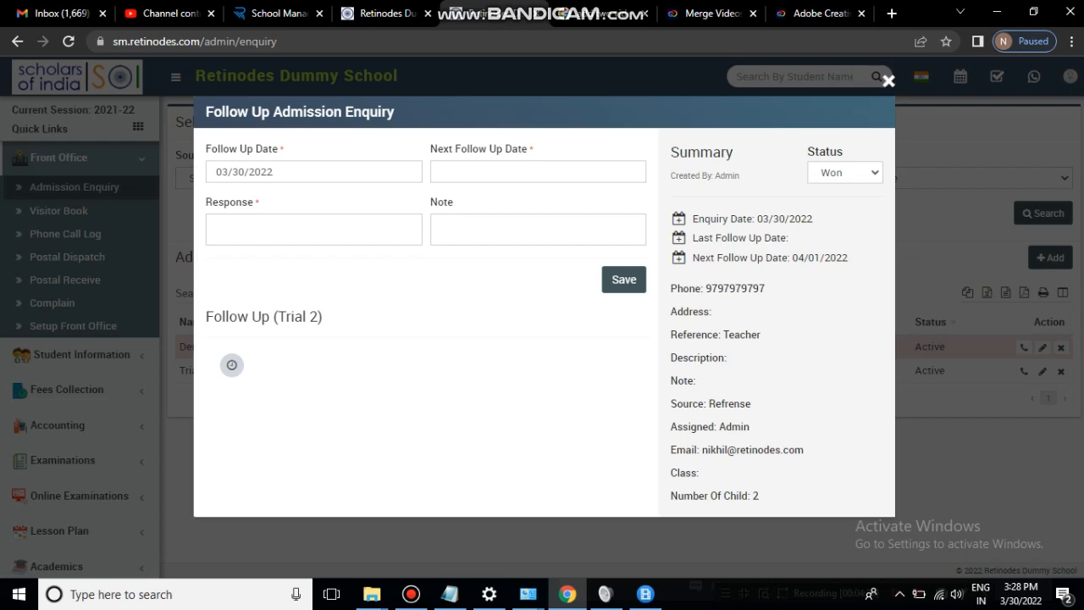
{"action": "left_click", "coordinate": [889, 81]}
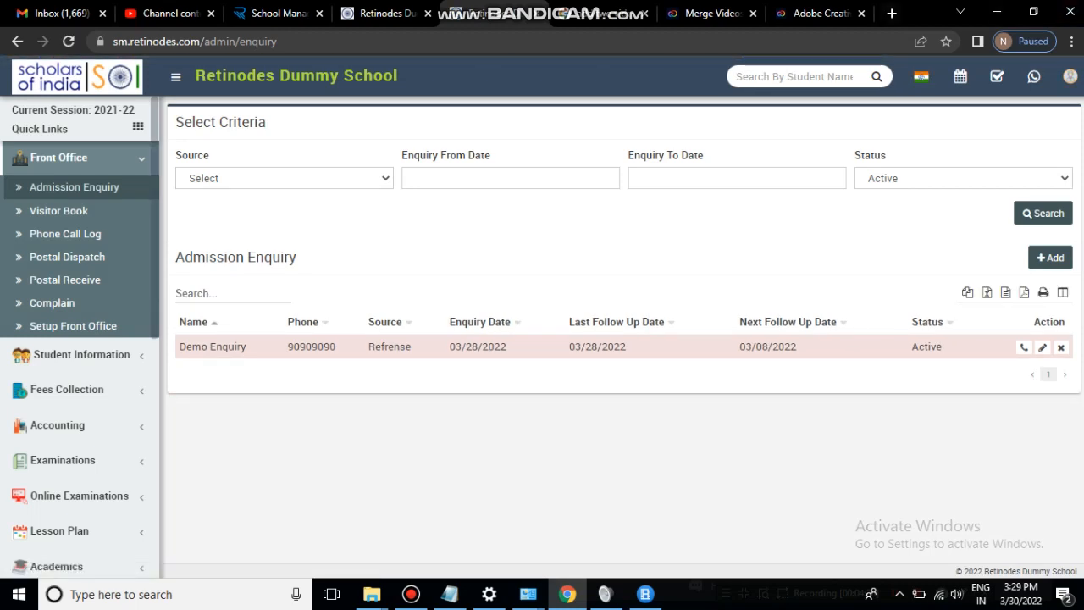
- Go to the Visitor Book under Front Office in the sidebar
{"action": "left_click", "coordinate": [81, 354]}
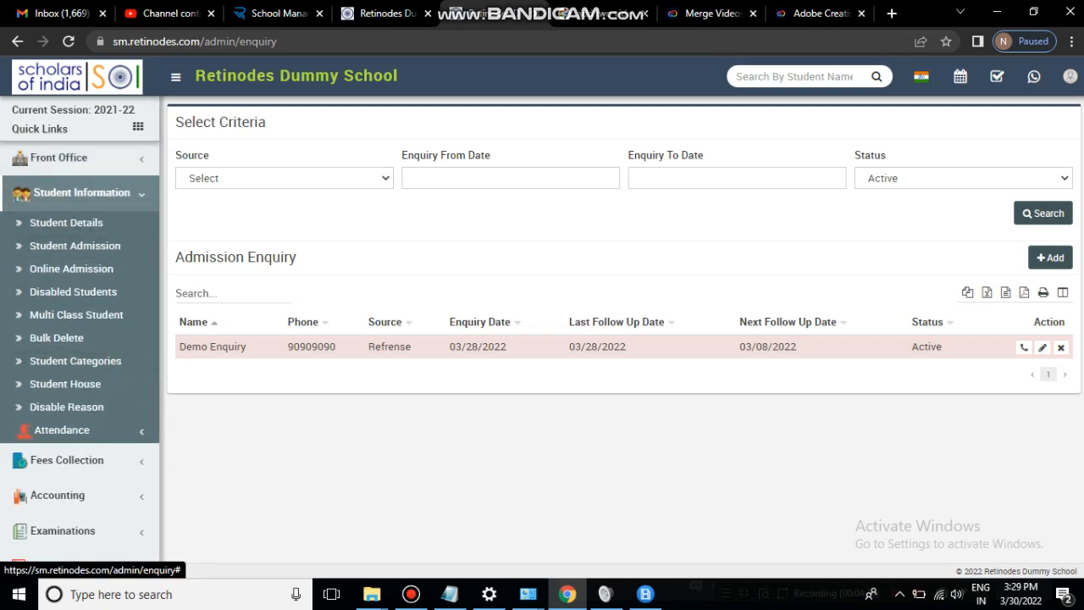
{"action": "left_click", "coordinate": [81, 192]}
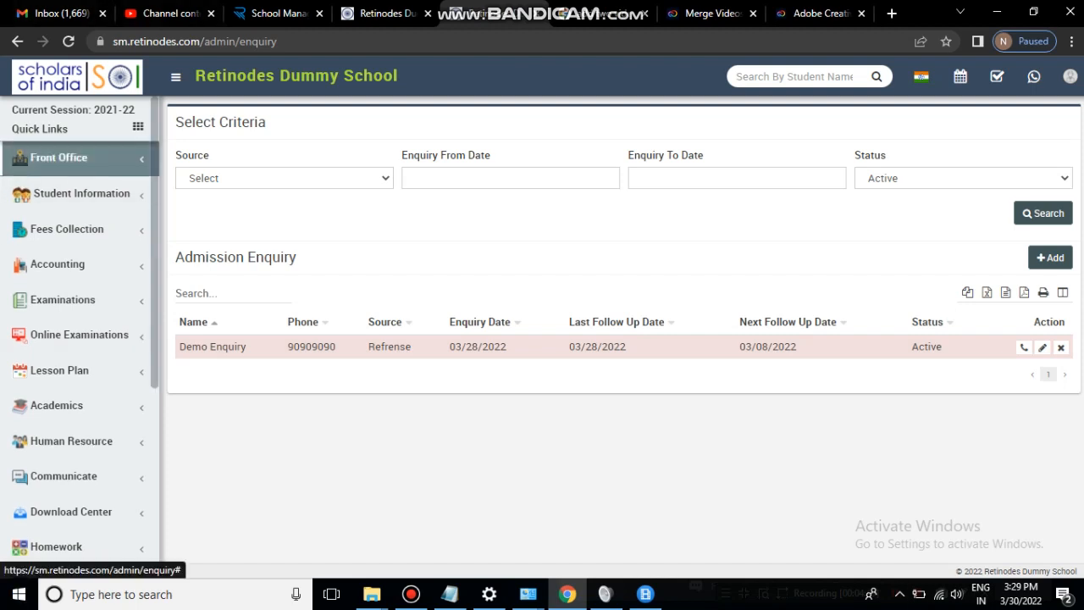
{"action": "left_click", "coordinate": [60, 157]}
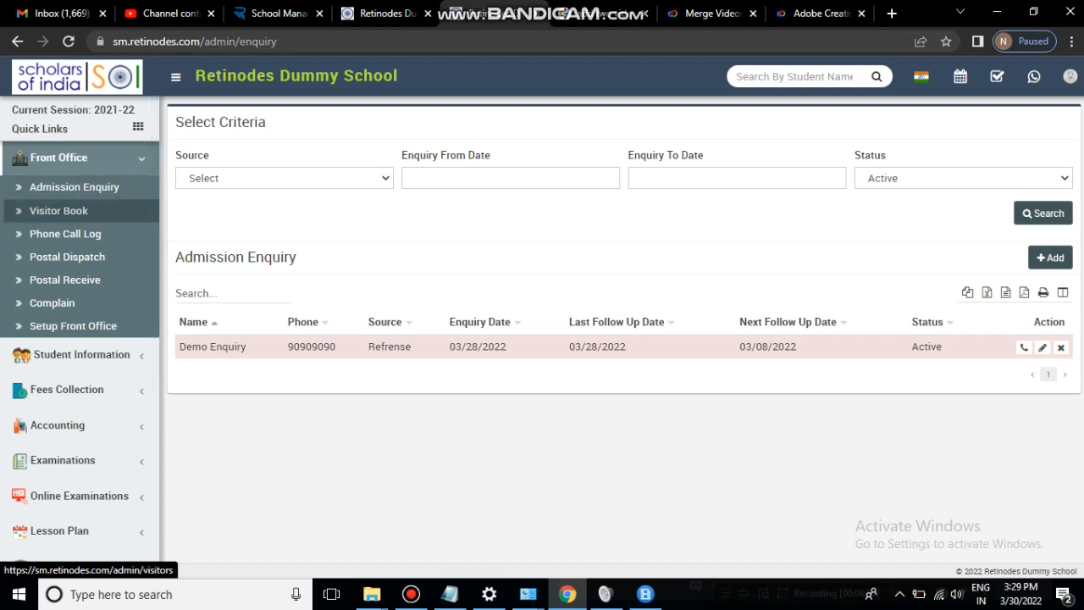
{"action": "left_click", "coordinate": [58, 210]}
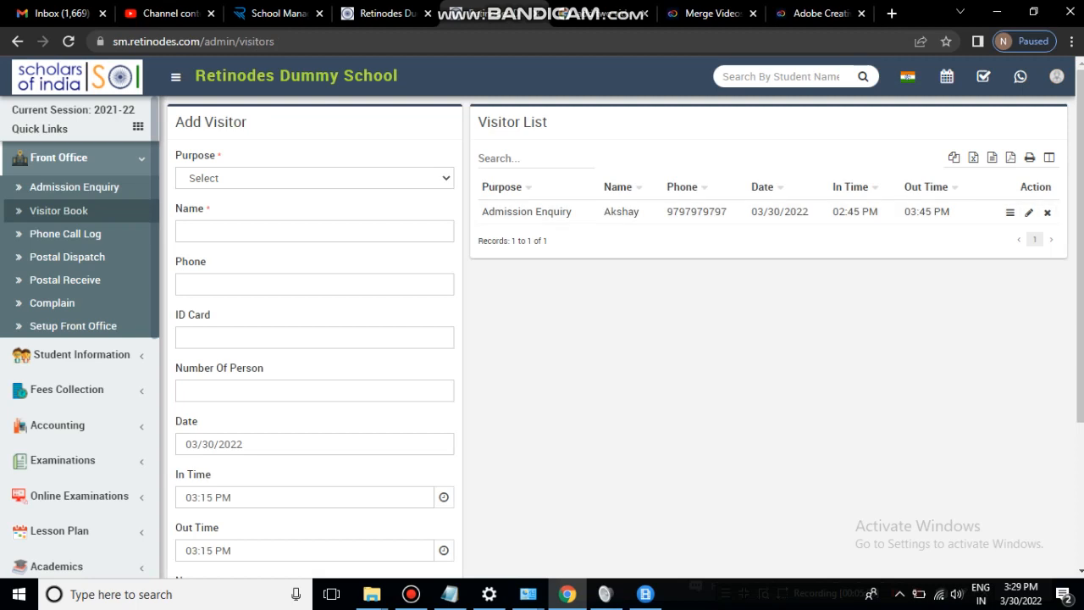
- Choose Admission Enquiry as the visit purpose and review the existing visitor record's details
{"action": "left_click", "coordinate": [314, 177]}
{"action": "left_click", "coordinate": [234, 212]}
{"action": "left_click", "coordinate": [314, 232]}
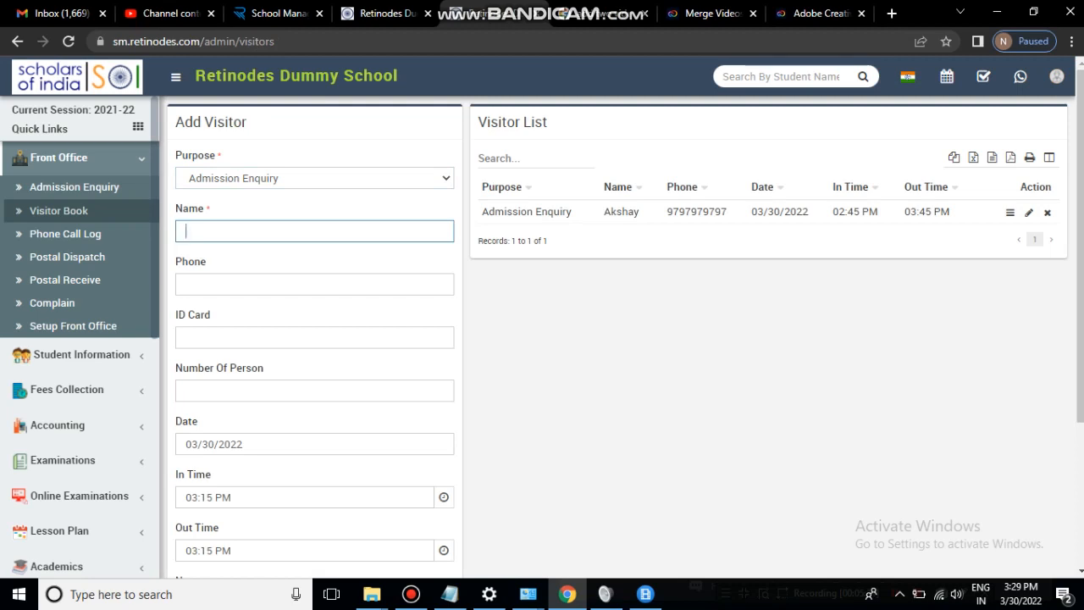
{"action": "scroll", "coordinate": [617, 337], "scroll_direction": "down", "scroll_amount": 3}
{"action": "scroll", "coordinate": [617, 337], "scroll_direction": "up", "scroll_amount": 3}
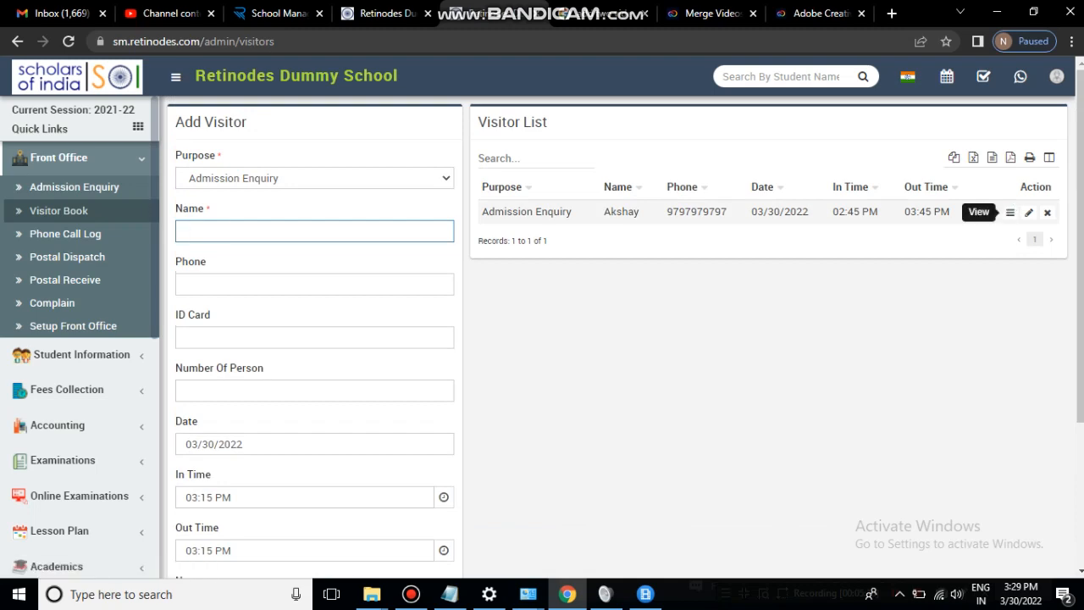
{"action": "left_click", "coordinate": [1010, 212]}
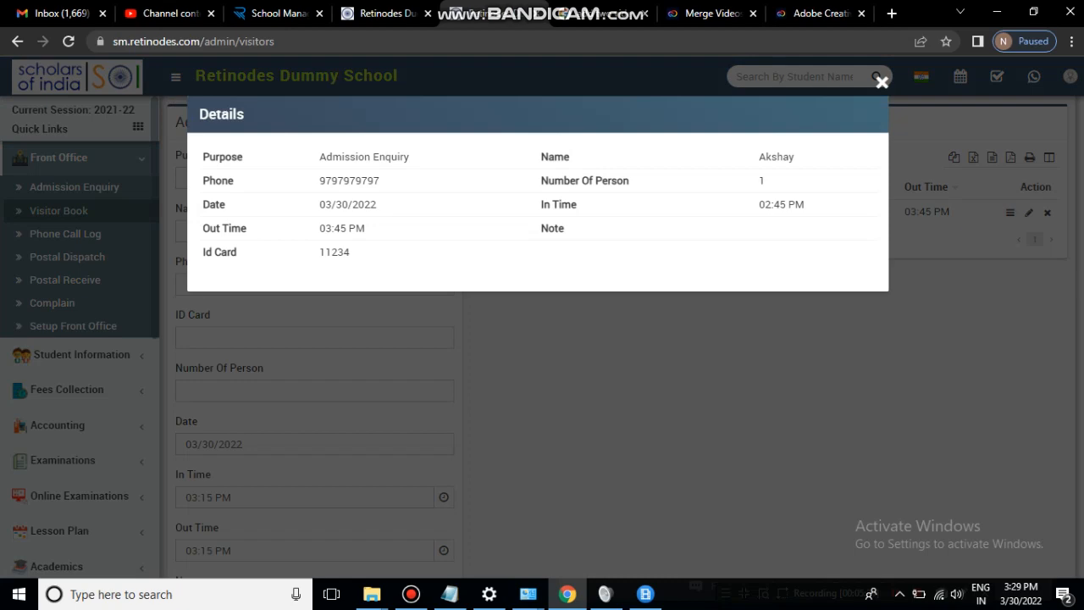
{"action": "left_click", "coordinate": [882, 82]}
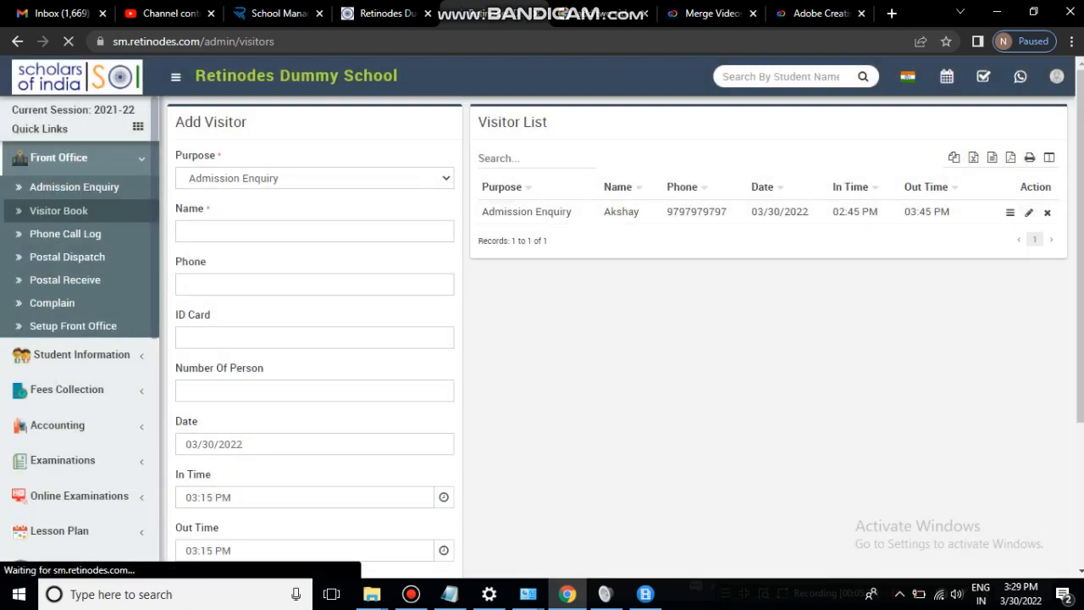
- Append 5 to the visitor's ID card number and save the record
{"action": "scroll", "coordinate": [616, 339], "scroll_direction": "down", "scroll_amount": 3}
{"action": "scroll", "coordinate": [616, 339], "scroll_direction": "up", "scroll_amount": 3}
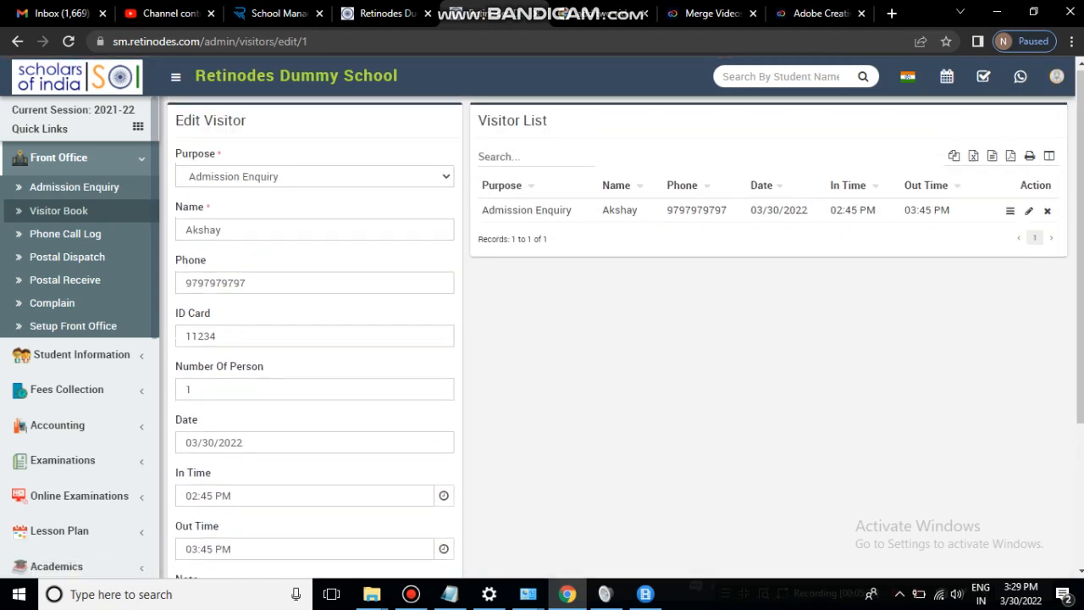
{"action": "scroll", "coordinate": [616, 339], "scroll_direction": "down", "scroll_amount": 2}
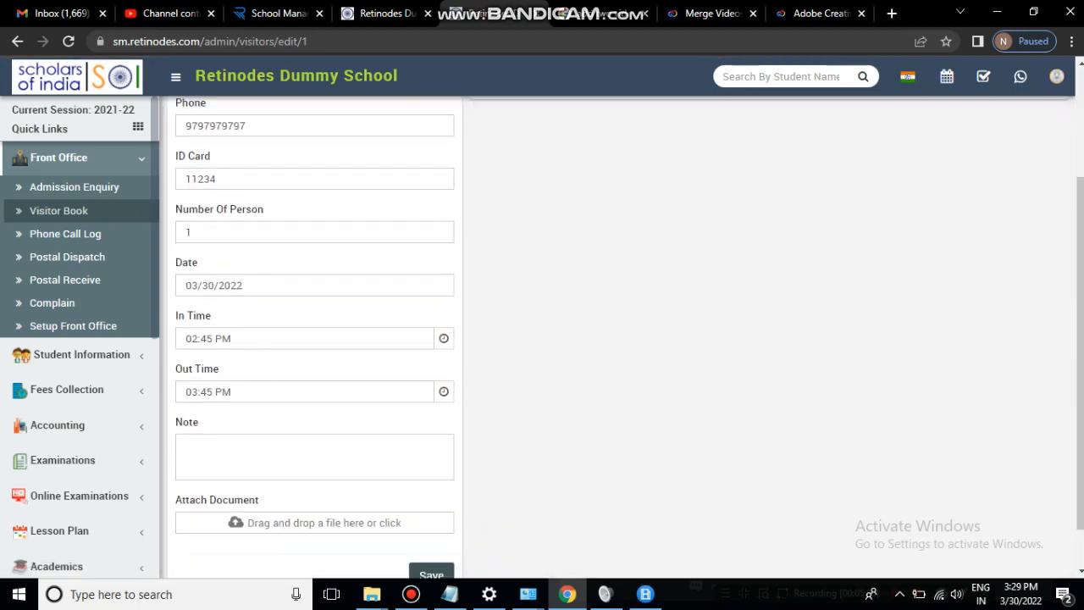
{"action": "left_click", "coordinate": [219, 179]}
{"action": "type", "text": "5"}
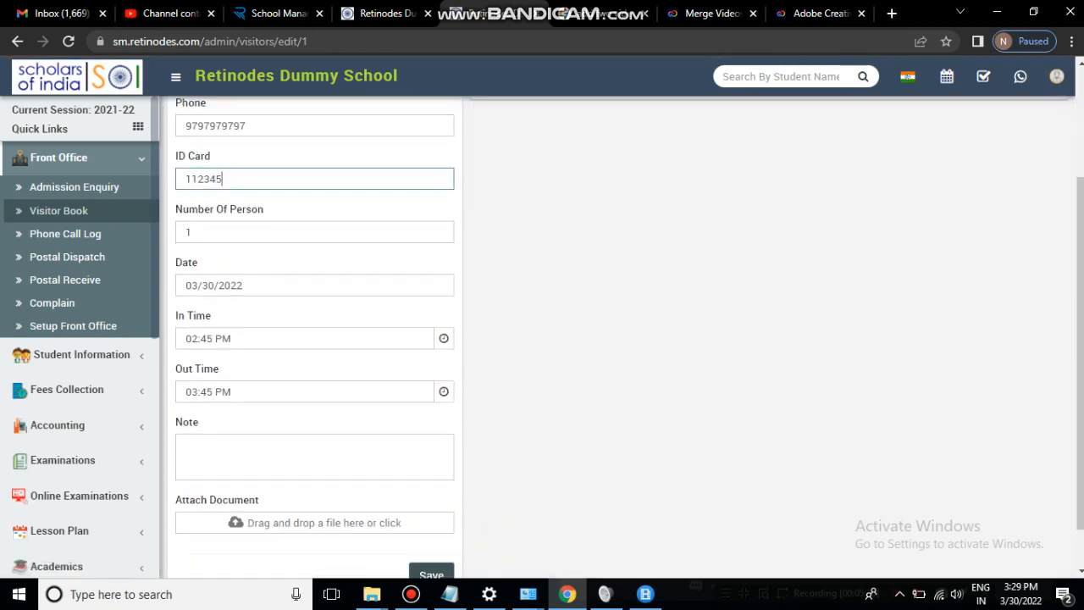
{"action": "scroll", "coordinate": [431, 524], "scroll_direction": "down", "scroll_amount": 1}
{"action": "left_click", "coordinate": [432, 524]}
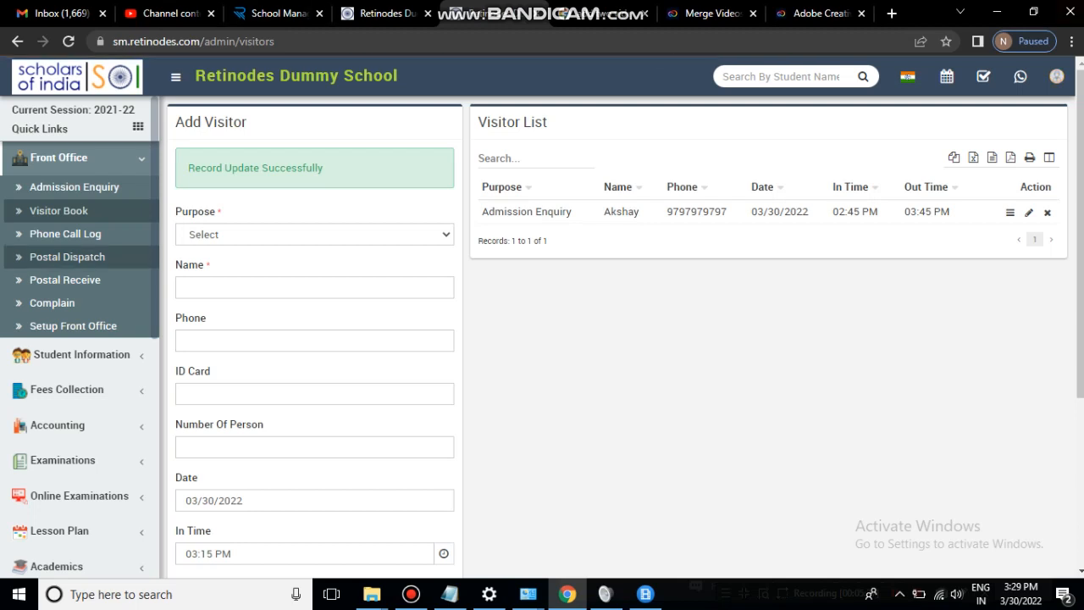
{"action": "left_click", "coordinate": [65, 234]}
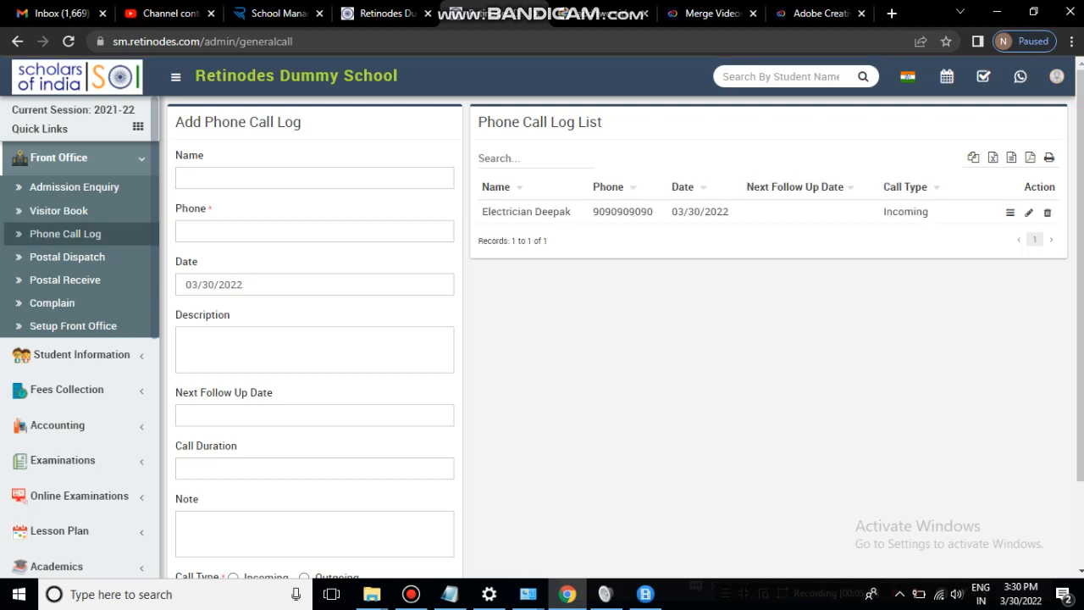
- Start a new call log with caller name 'Plumber' and the caller's phone number
{"action": "scroll", "coordinate": [623, 339], "scroll_direction": "down", "scroll_amount": 1}
{"action": "scroll", "coordinate": [623, 339], "scroll_direction": "up", "scroll_amount": 1}
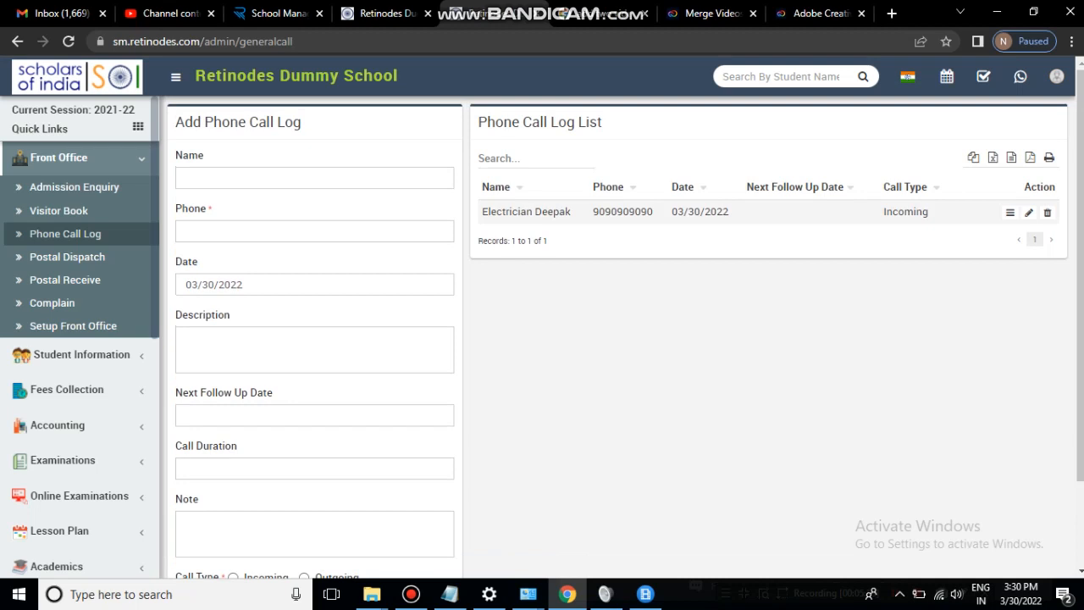
{"action": "left_click", "coordinate": [315, 178]}
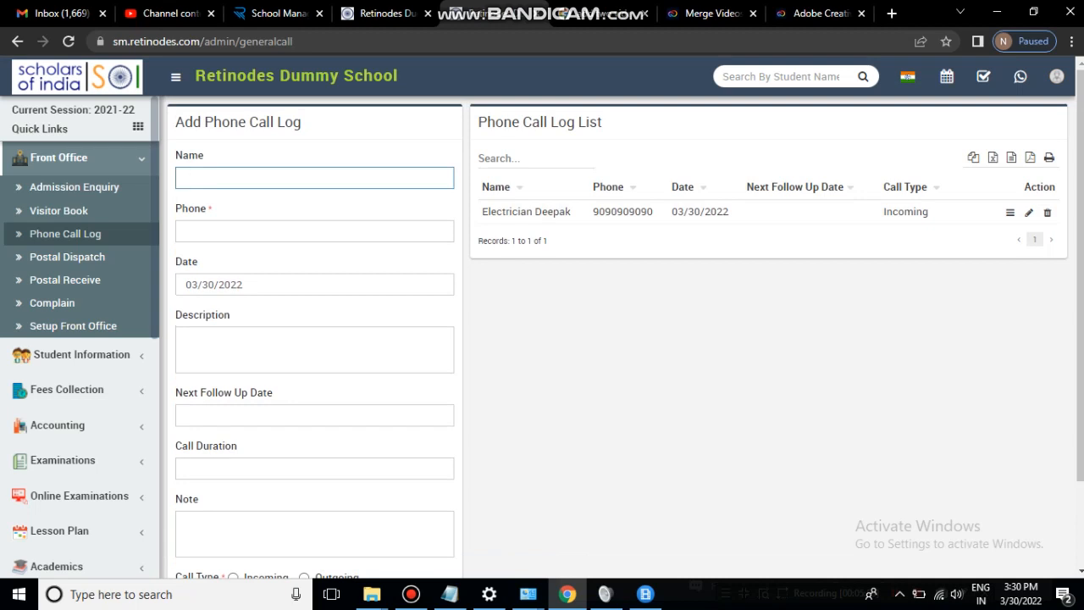
{"action": "type", "text": "Plumber"}
{"action": "key", "text": "Tab"}
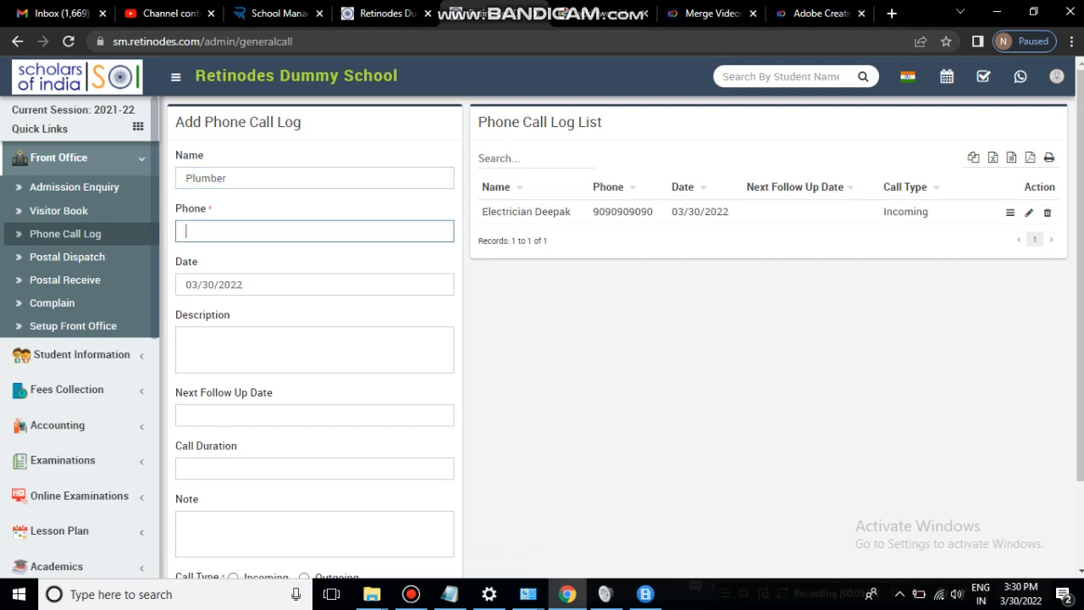
{"action": "type", "text": "90909090"}
{"action": "key", "text": "Tab"}
{"action": "key", "text": "Tab"}
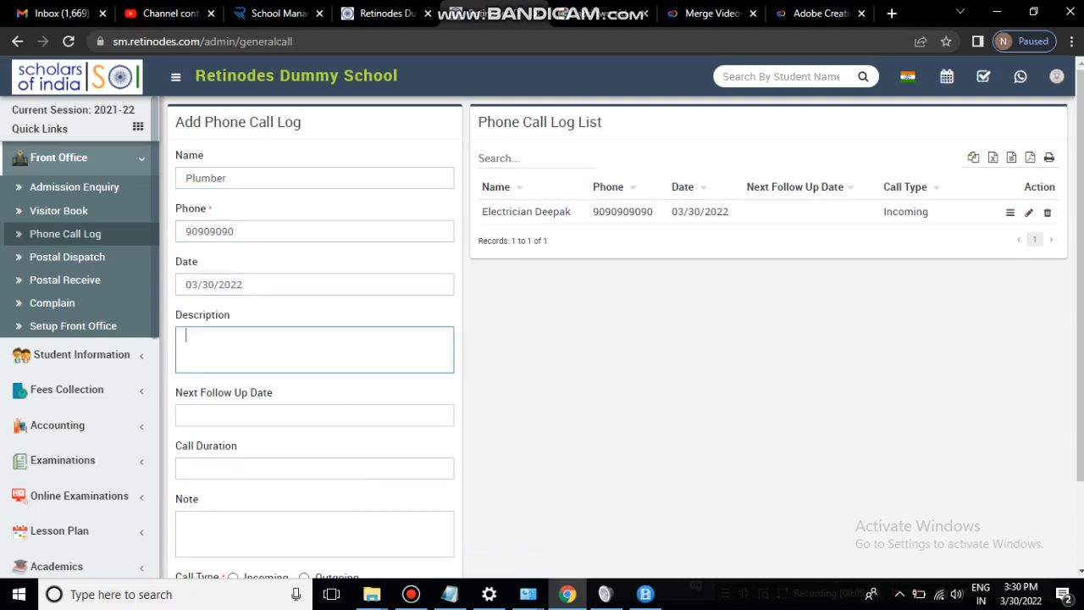
- Set the call duration to '10 min', mark it Outgoing, and save the call log
{"action": "scroll", "coordinate": [625, 325], "scroll_direction": "down", "scroll_amount": 1}
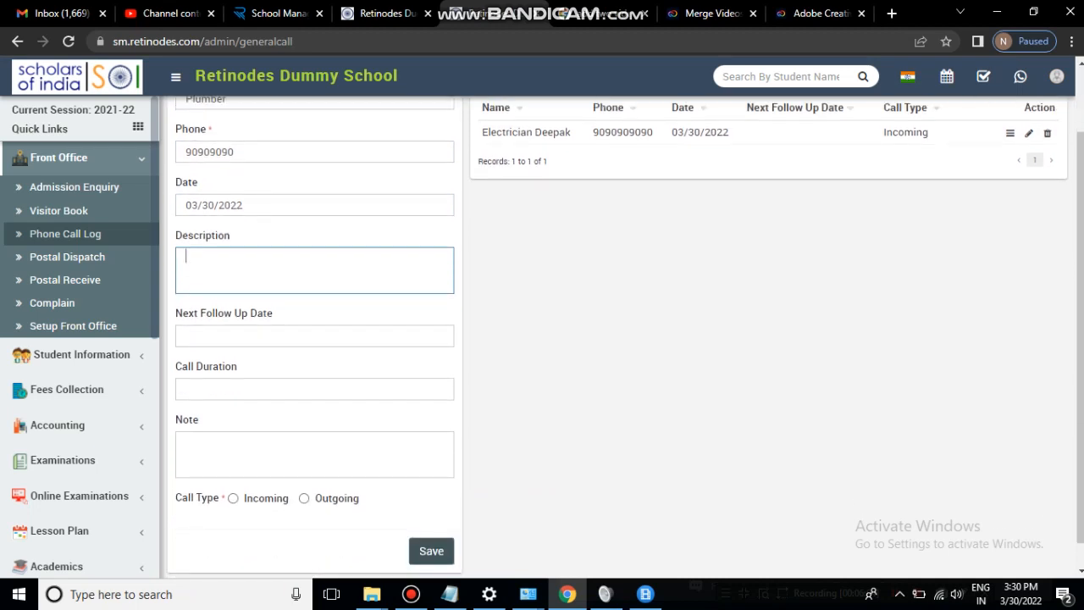
{"action": "key", "text": "Tab"}
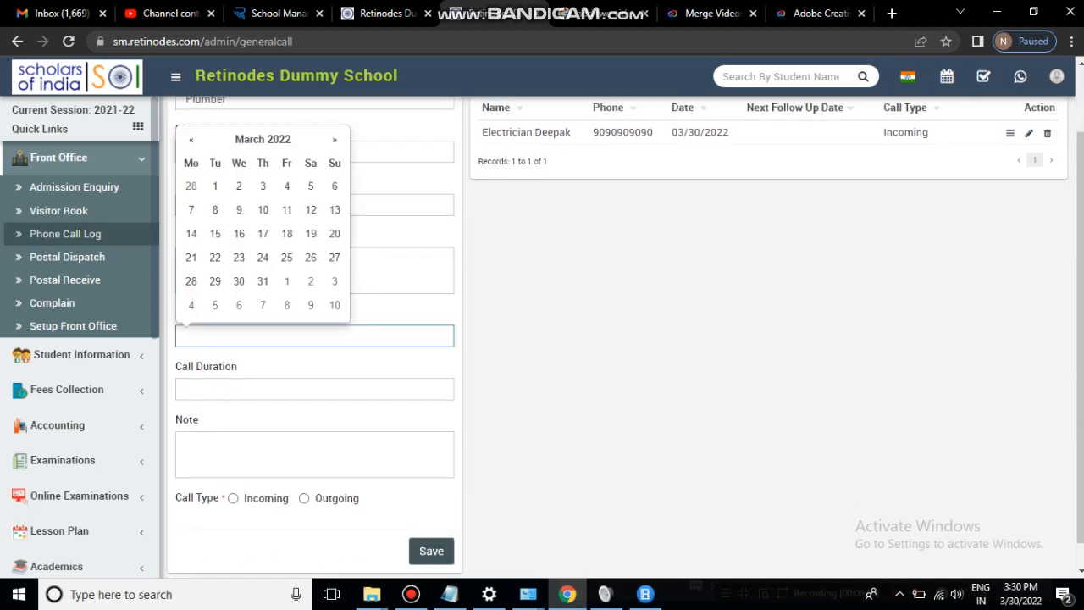
{"action": "key", "text": "Tab"}
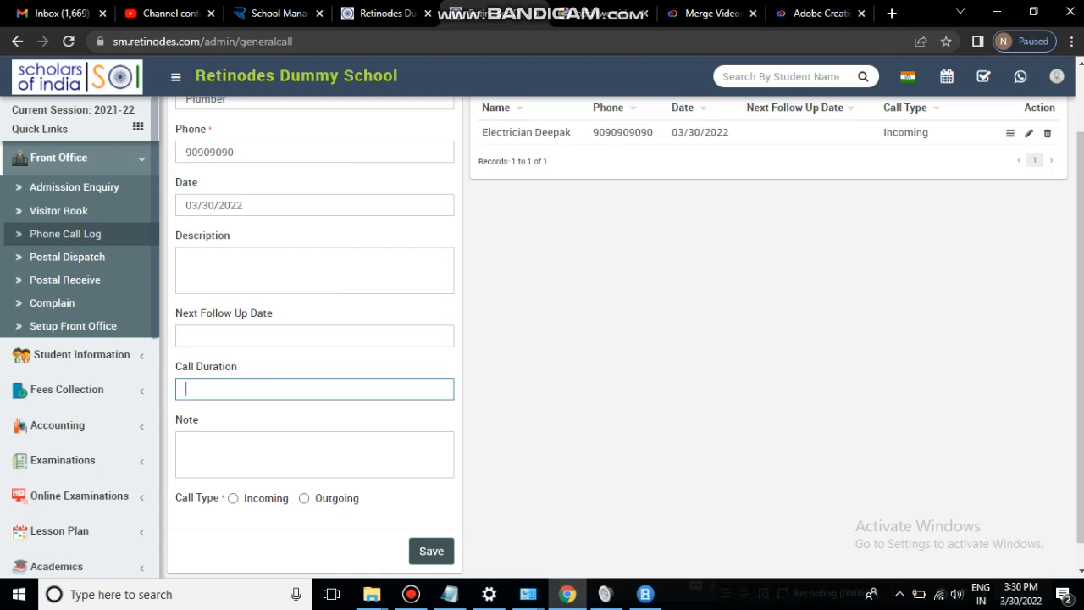
{"action": "type", "text": "10 minu"}
{"action": "key", "text": "BackSpace"}
{"action": "scroll", "coordinate": [623, 335], "scroll_direction": "down", "scroll_amount": 1}
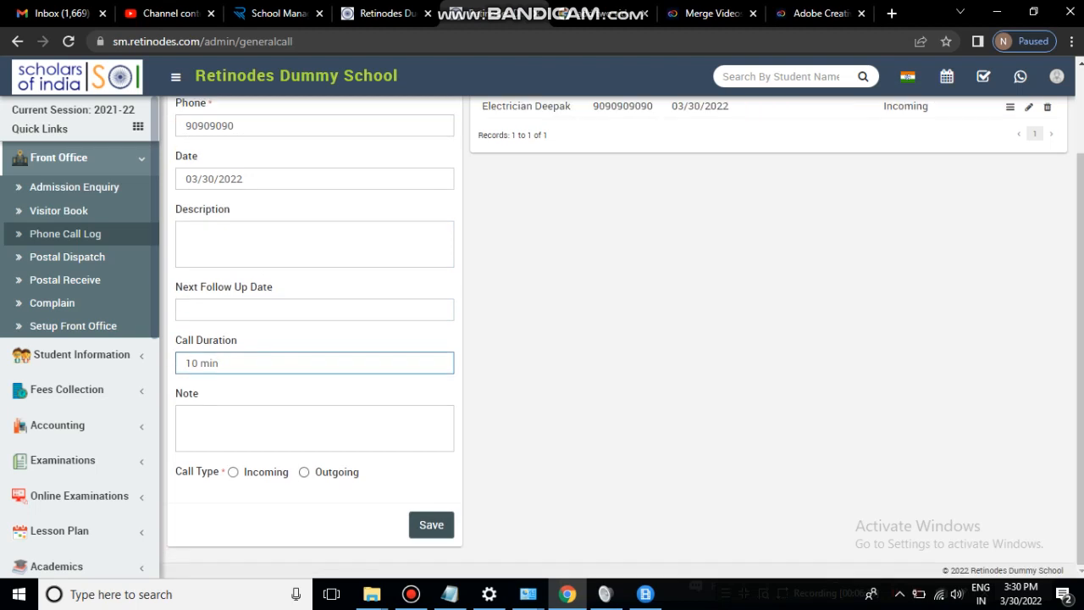
{"action": "left_click", "coordinate": [303, 472]}
{"action": "left_click", "coordinate": [431, 525]}
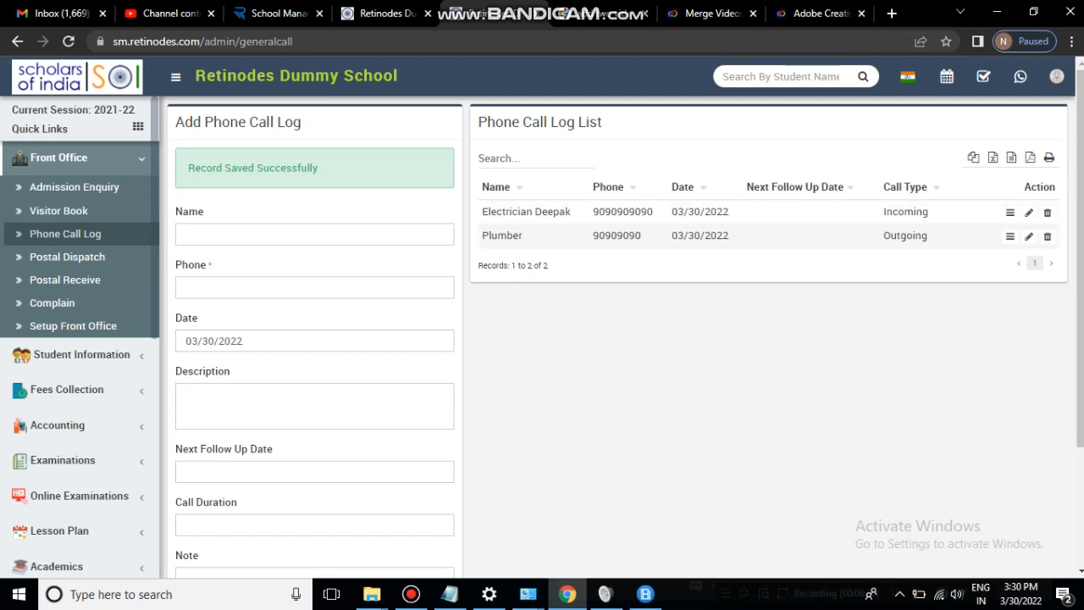
{"action": "left_click", "coordinate": [67, 257]}
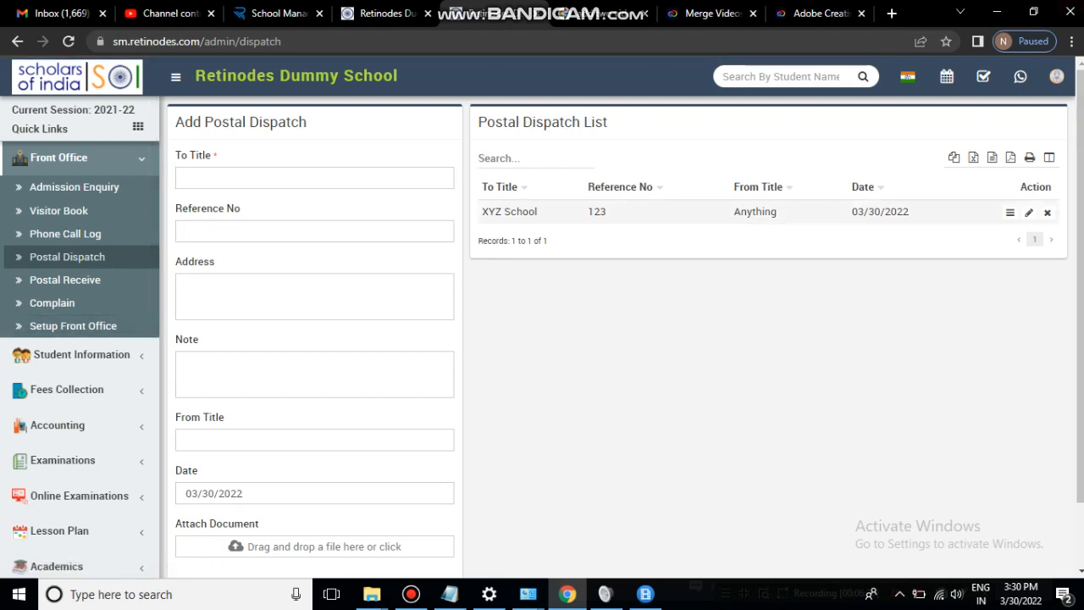
- Re-save the XYZ School postal dispatch record from its edit form
{"action": "left_click", "coordinate": [1029, 213]}
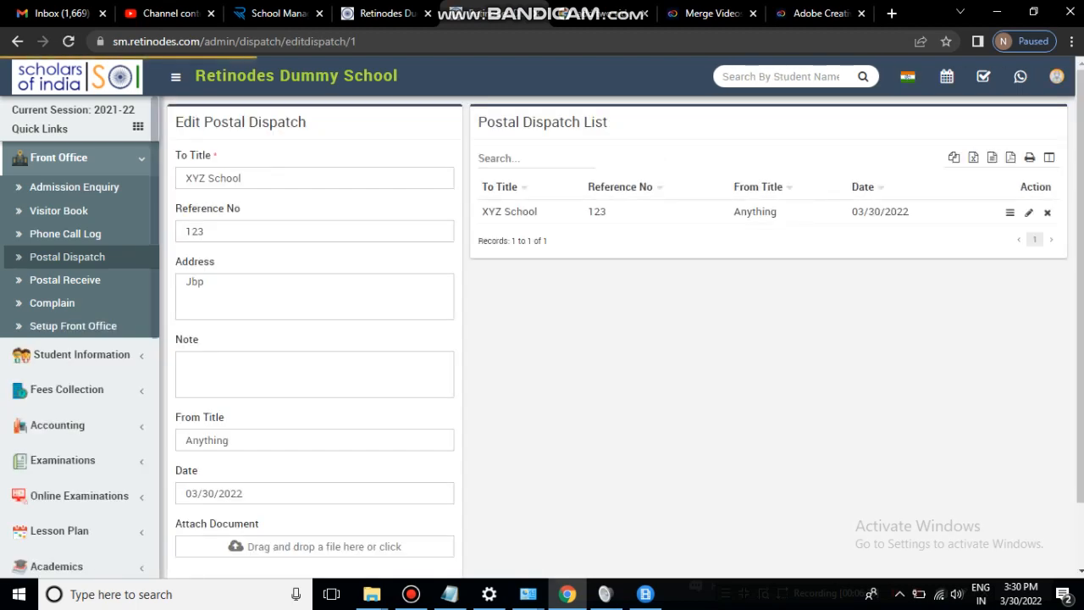
{"action": "scroll", "coordinate": [618, 337], "scroll_direction": "down", "scroll_amount": 2}
{"action": "scroll", "coordinate": [619, 337], "scroll_direction": "up", "scroll_amount": 2}
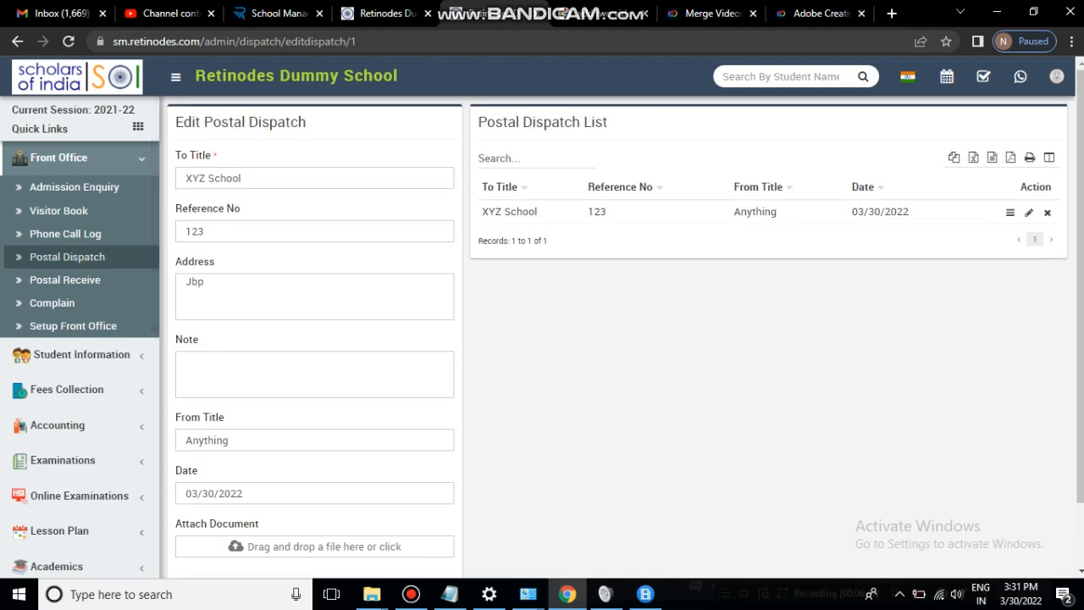
{"action": "scroll", "coordinate": [619, 337], "scroll_direction": "down", "scroll_amount": 2}
{"action": "left_click", "coordinate": [271, 365]}
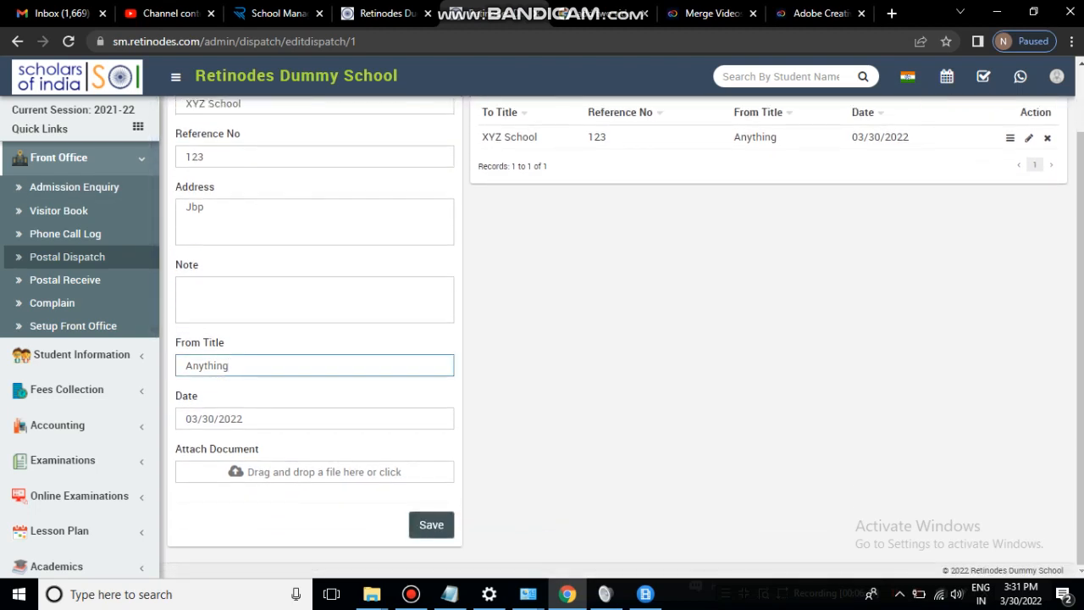
{"action": "left_click", "coordinate": [432, 525]}
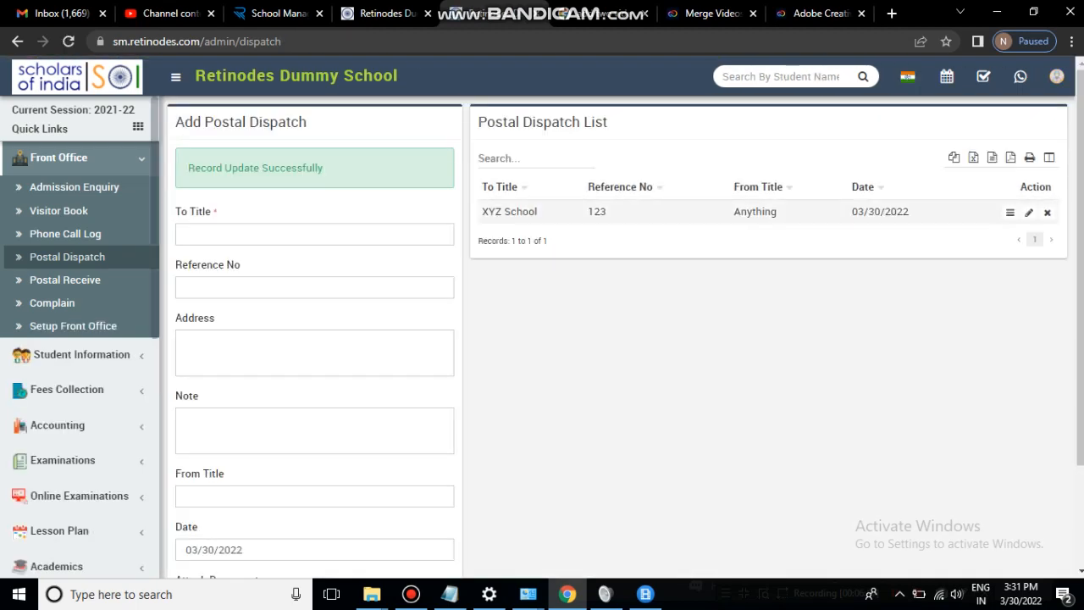
- Review the XYZ School dispatch details, then go to the Complain page
{"action": "left_click", "coordinate": [1010, 211]}
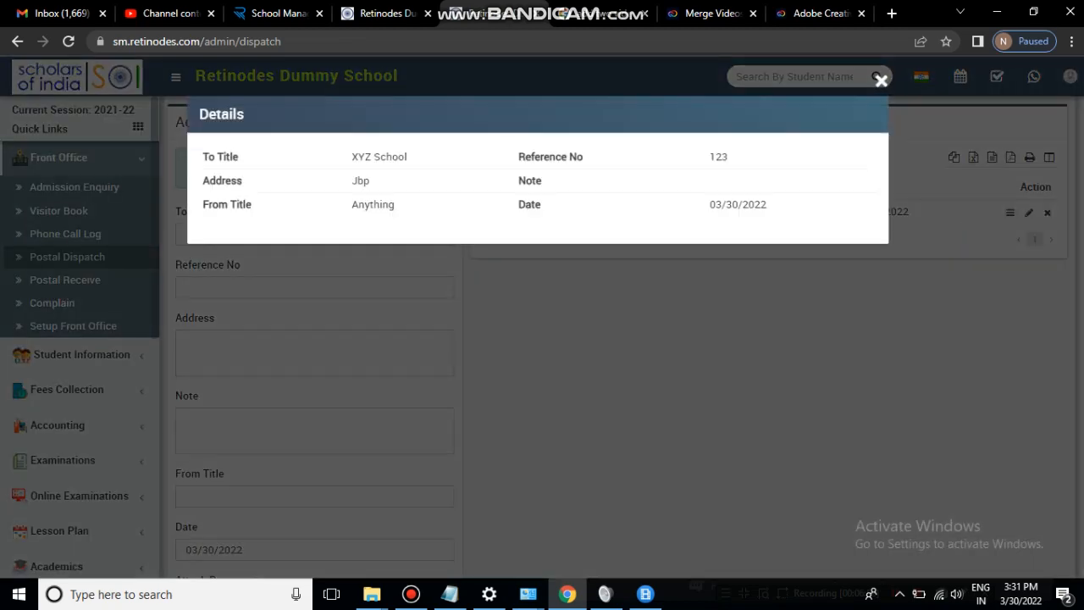
{"action": "left_click", "coordinate": [881, 80]}
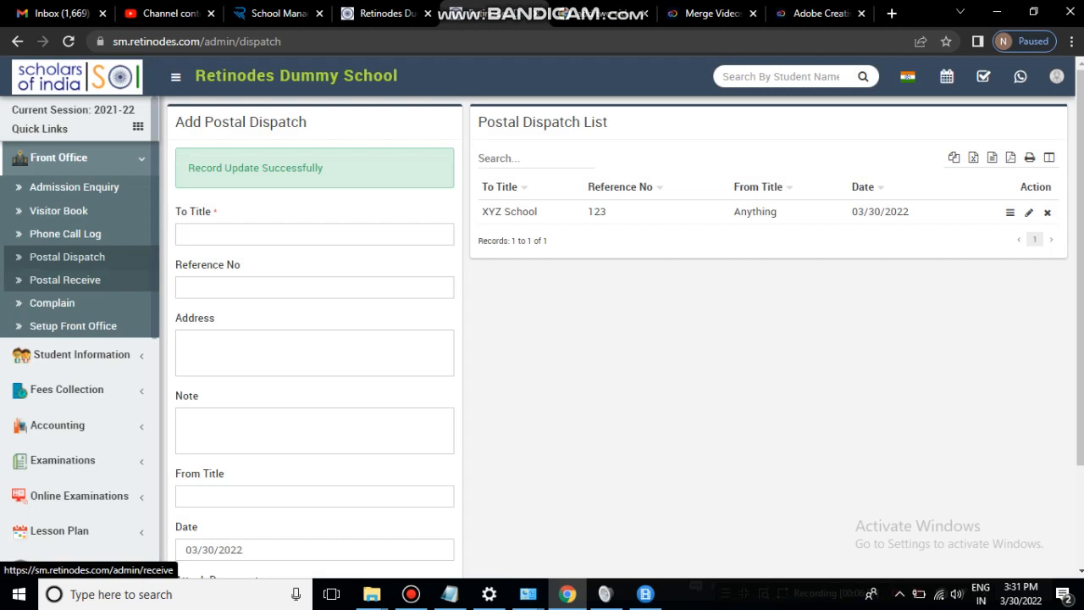
{"action": "left_click", "coordinate": [52, 302]}
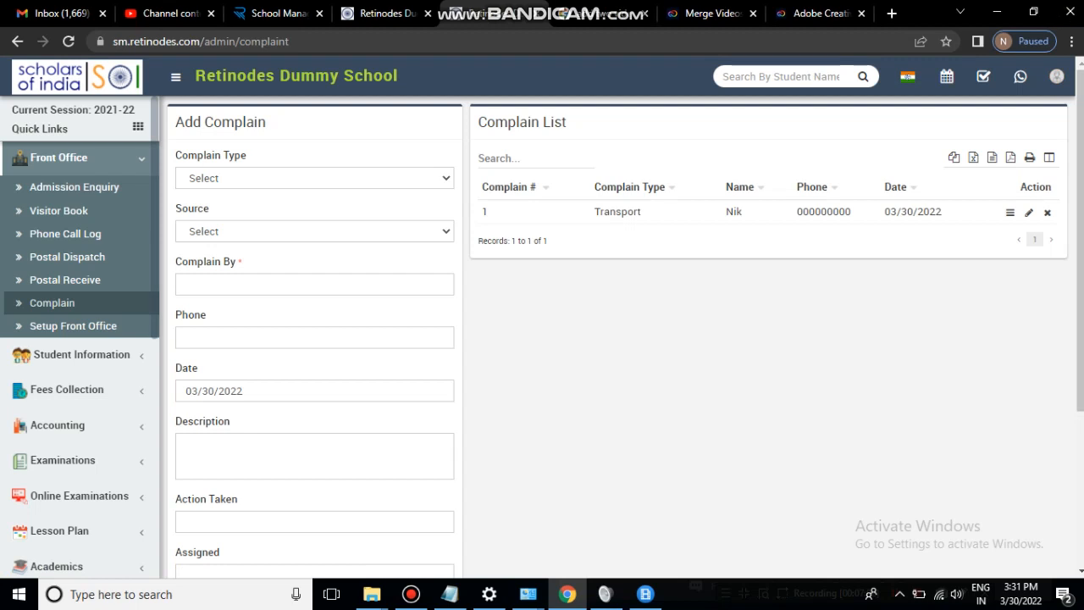
- Set complaint type Transport, source Refrense, and enter the student's name as complainant
{"action": "left_click", "coordinate": [315, 178]}
{"action": "left_click", "coordinate": [212, 212]}
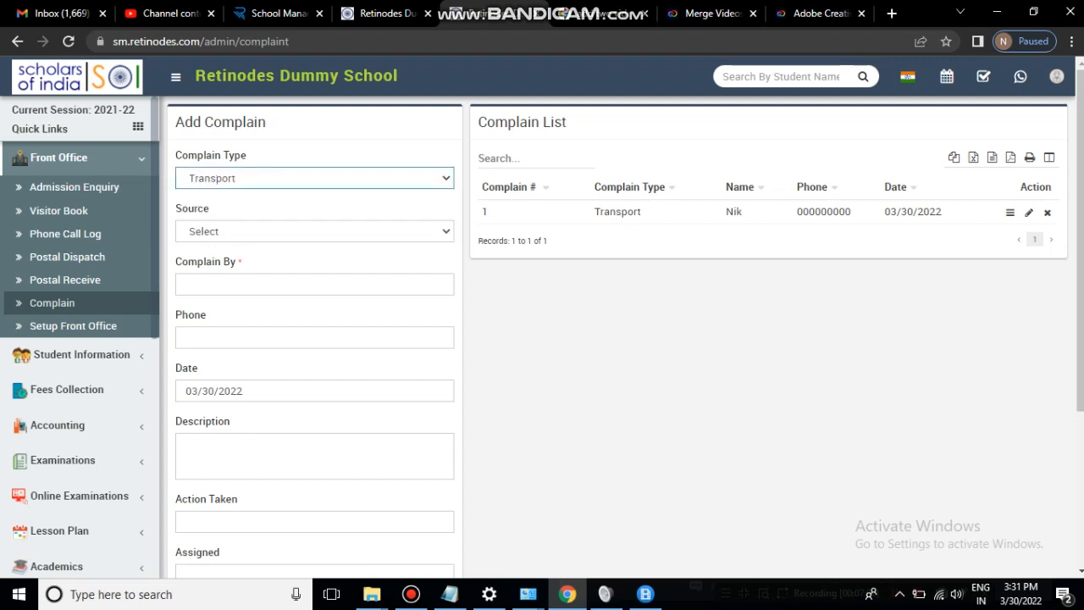
{"action": "left_click", "coordinate": [314, 231]}
{"action": "left_click", "coordinate": [220, 280]}
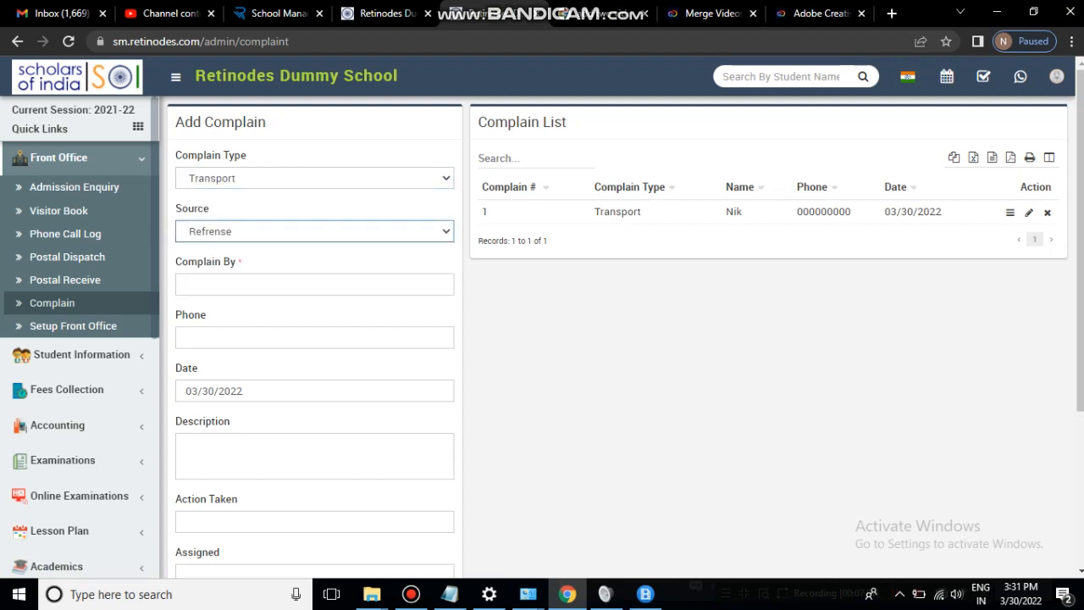
{"action": "left_click", "coordinate": [314, 284]}
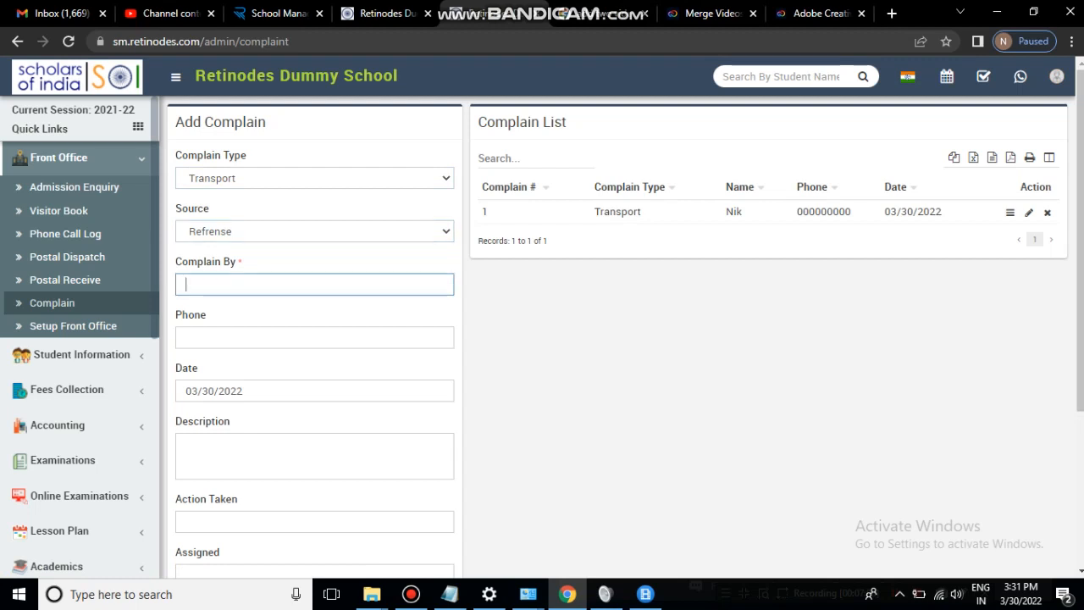
{"action": "type", "text": "Student b"}
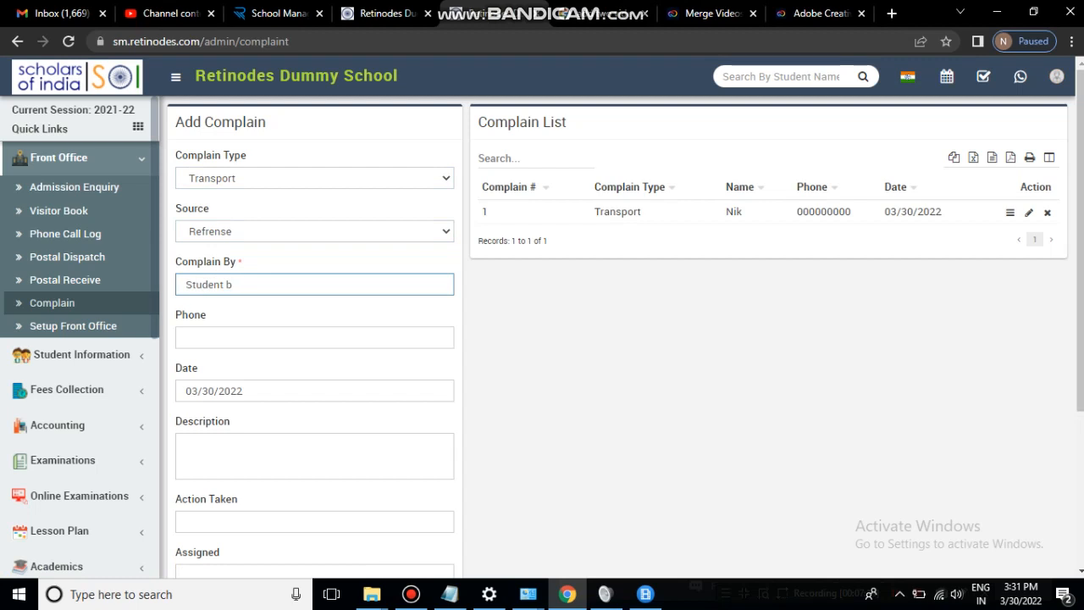
{"action": "type", "text": "Rakesh"}
{"action": "left_click", "coordinate": [239, 284]}
{"action": "key", "text": "BackSpace"}
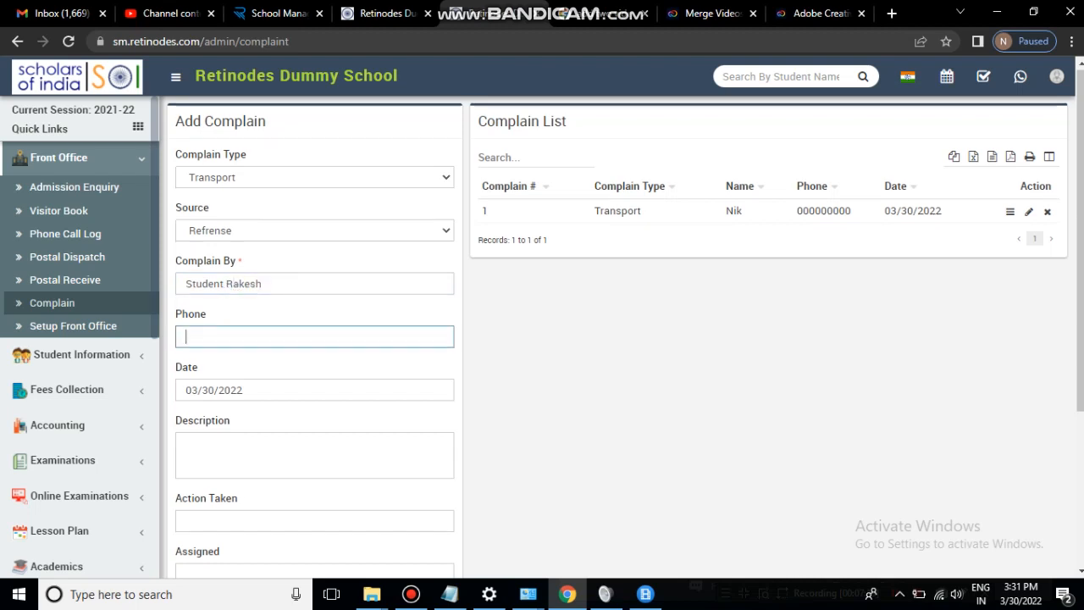
- Submit the new complaint and review the existing Transport complaint's details
{"action": "scroll", "coordinate": [619, 339], "scroll_direction": "down", "scroll_amount": 2}
{"action": "left_click", "coordinate": [279, 296]}
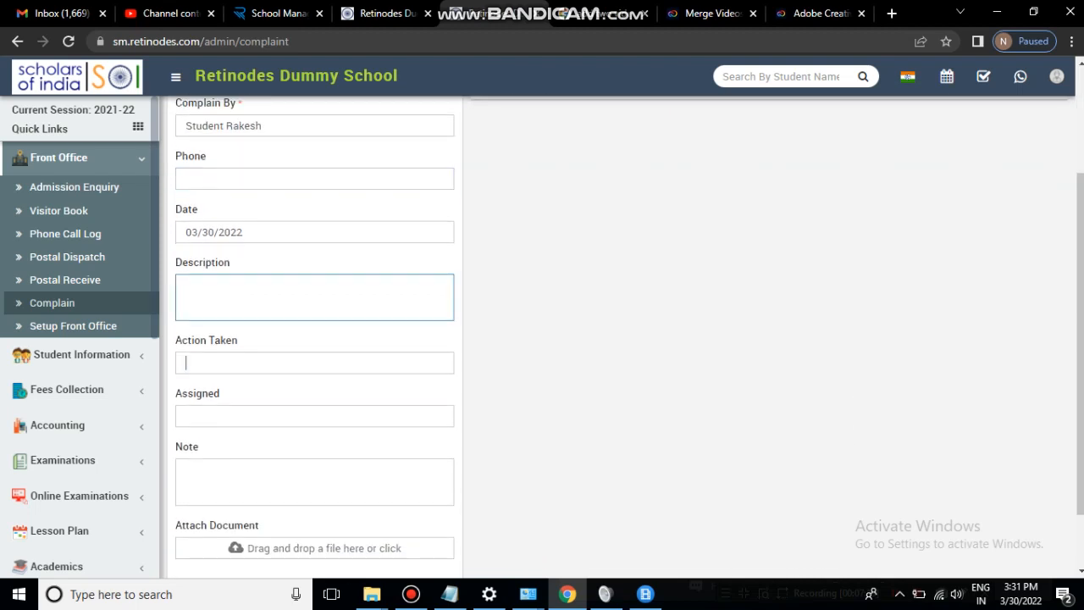
{"action": "left_click", "coordinate": [186, 363]}
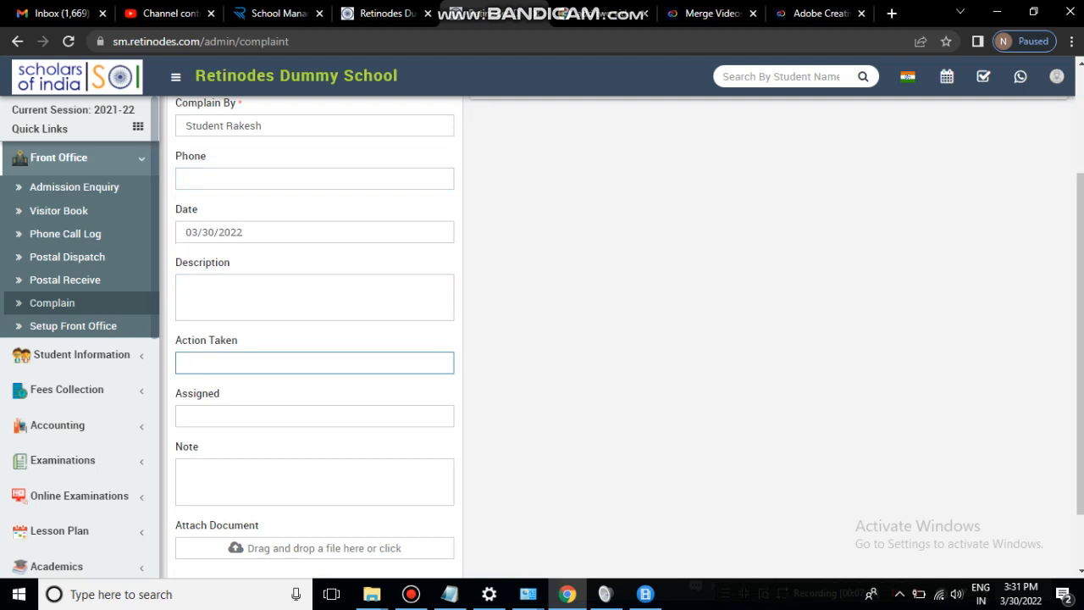
{"action": "scroll", "coordinate": [314, 338], "scroll_direction": "down", "scroll_amount": 1}
{"action": "left_click", "coordinate": [186, 341]}
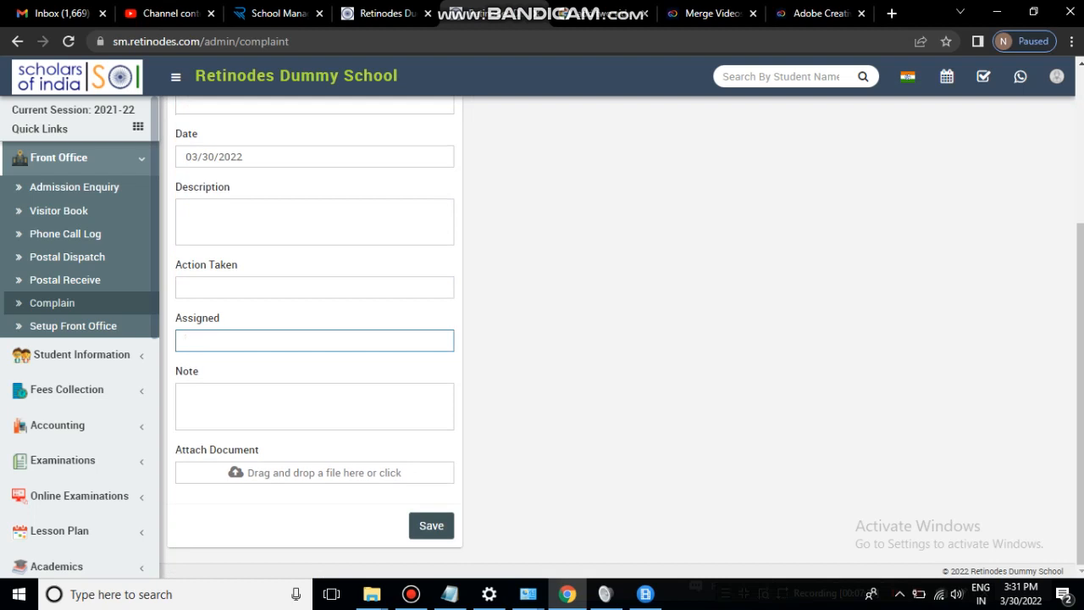
{"action": "scroll", "coordinate": [313, 341], "scroll_direction": "up", "scroll_amount": 3}
{"action": "scroll", "coordinate": [313, 340], "scroll_direction": "down", "scroll_amount": 3}
{"action": "left_click", "coordinate": [432, 525]}
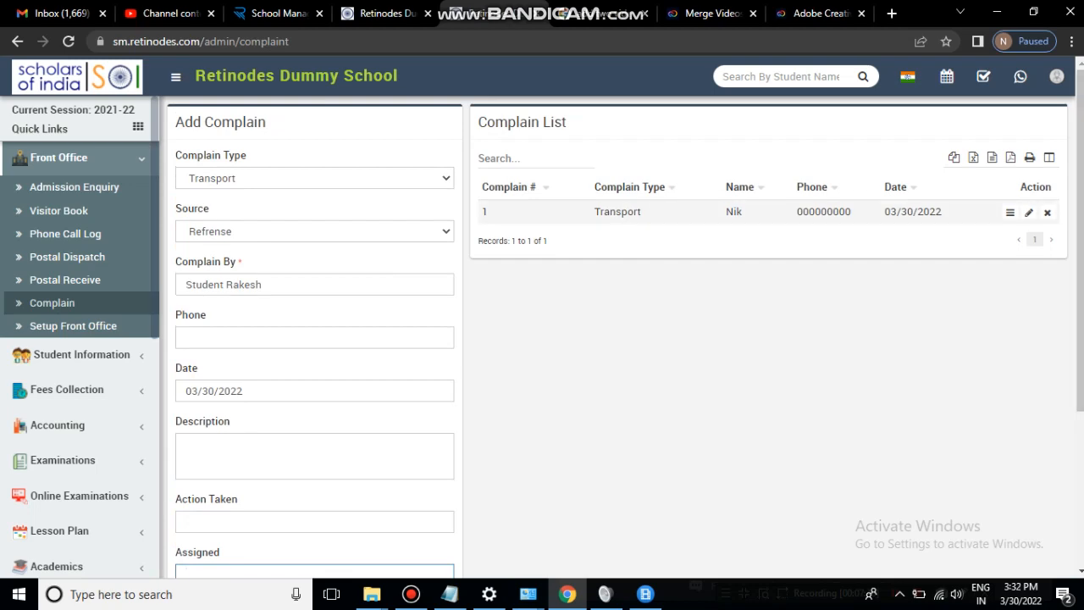
{"action": "left_click", "coordinate": [1009, 212]}
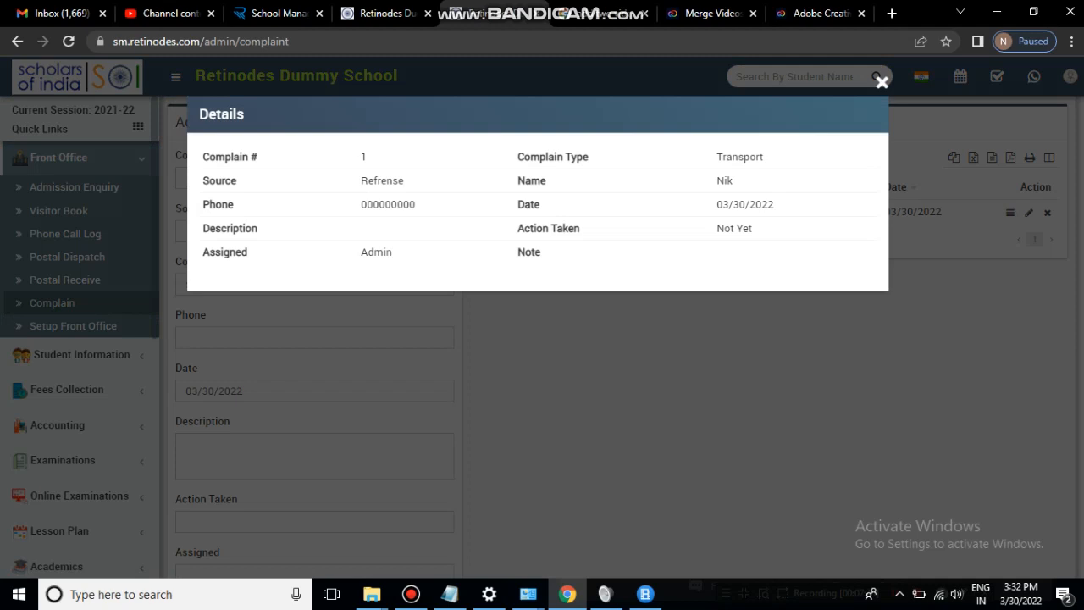
{"action": "left_click", "coordinate": [881, 80]}
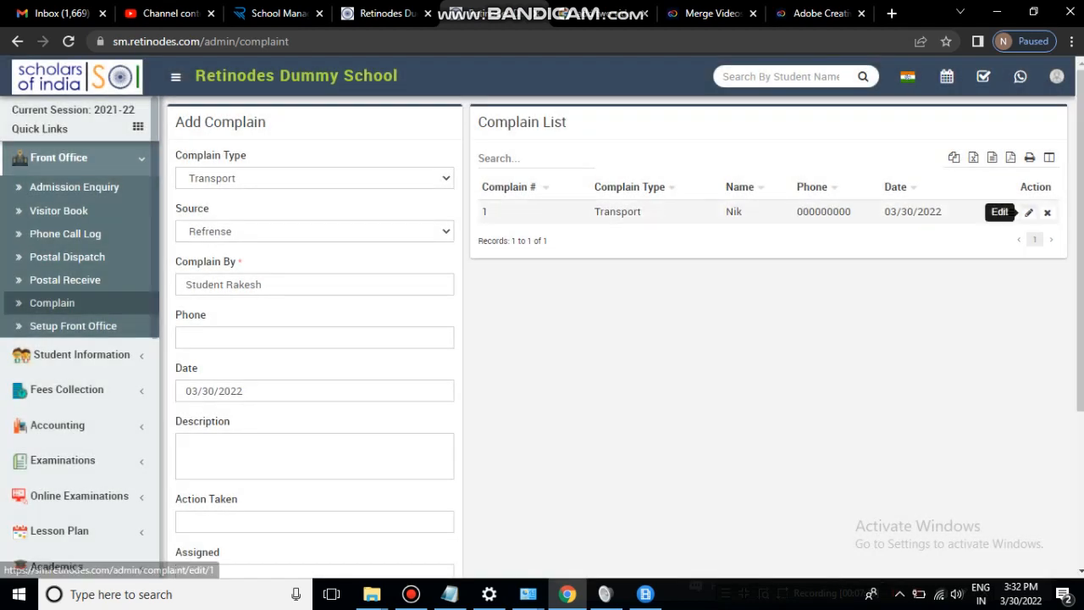
- Replace complaint 1's Action Taken 'Not Yet' with 'Ressolved' and save
{"action": "left_click", "coordinate": [1029, 212]}
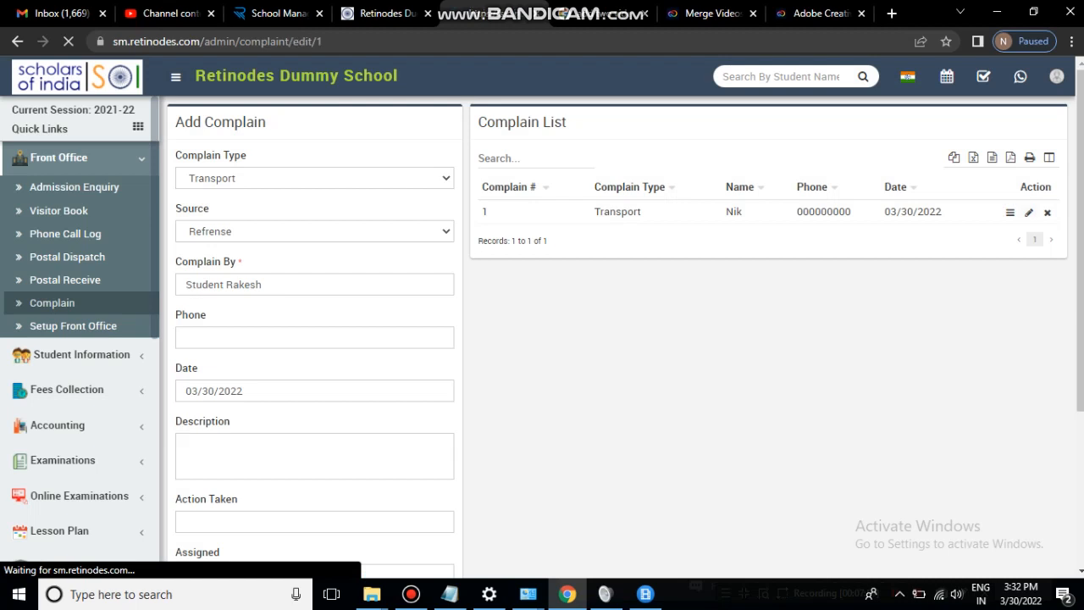
{"action": "scroll", "coordinate": [619, 337], "scroll_direction": "down", "scroll_amount": 3}
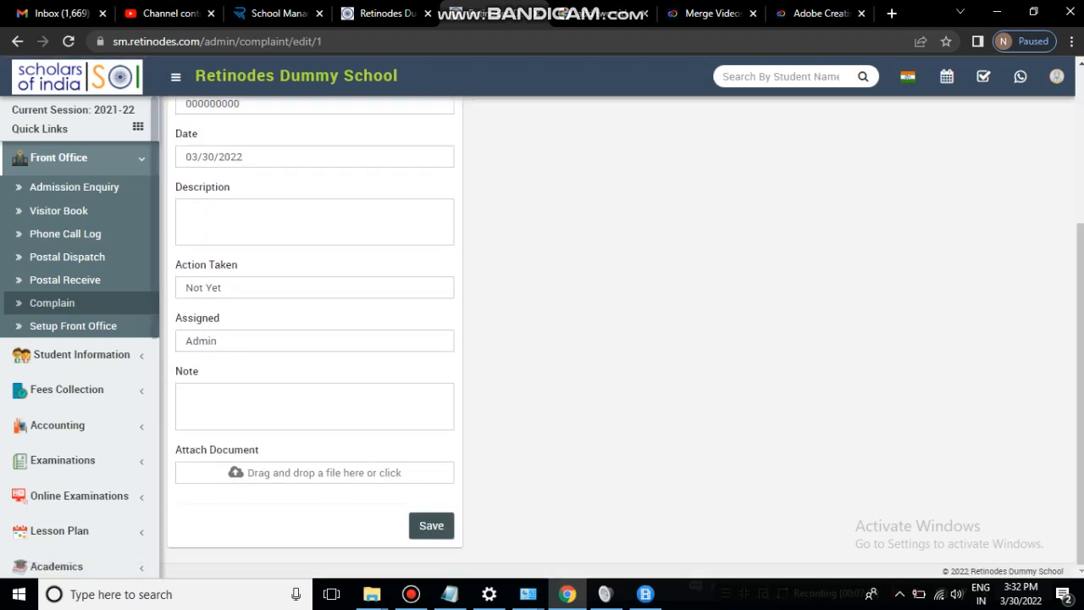
{"action": "left_click_drag", "start_coordinate": [222, 287], "coordinate": [185, 288]}
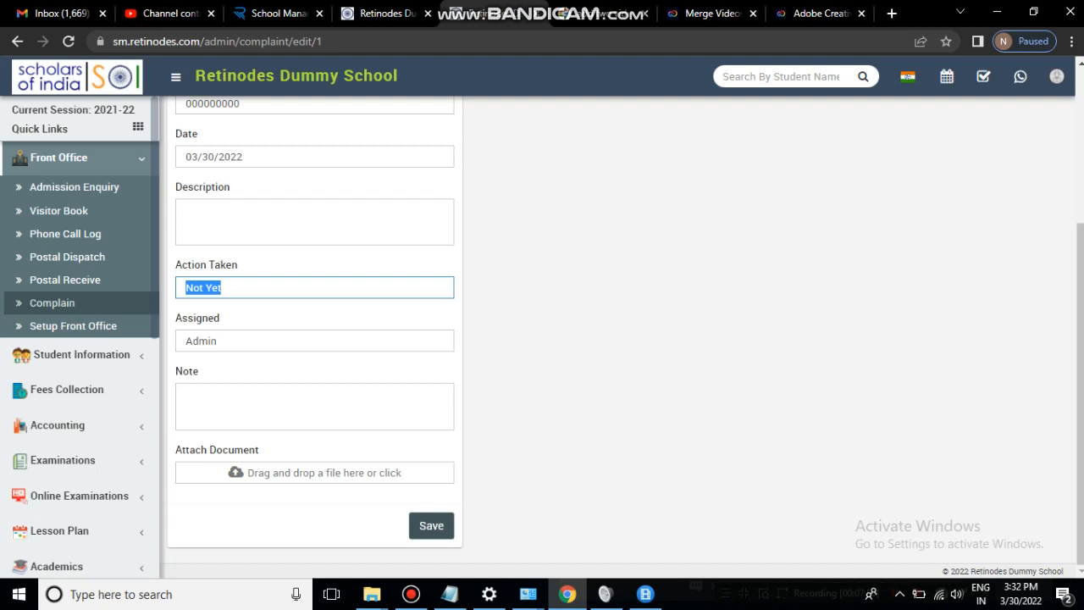
{"action": "type", "text": "Ressolved"}
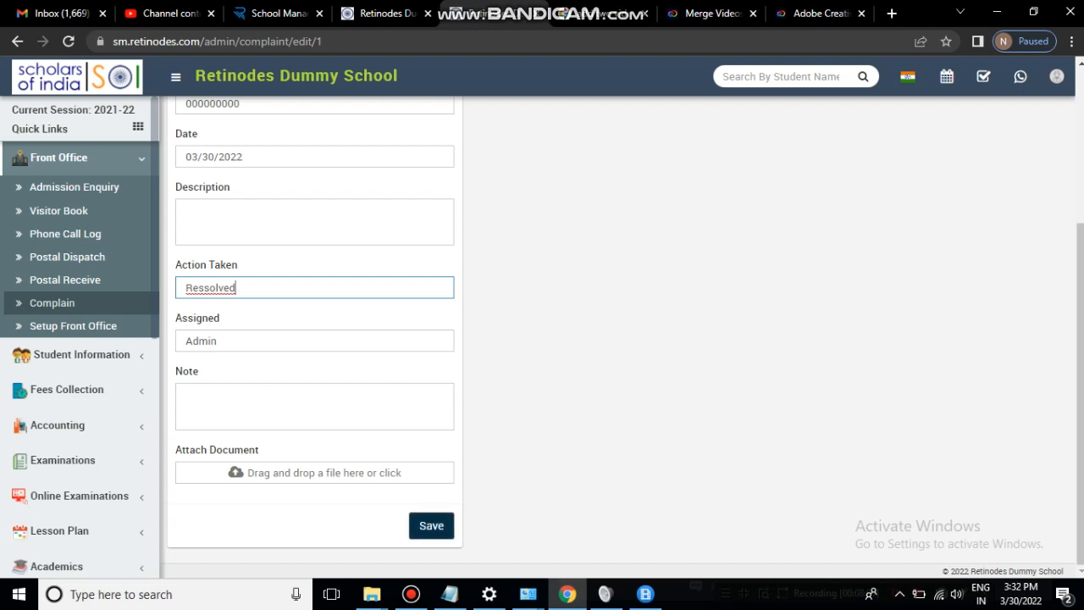
{"action": "left_click", "coordinate": [432, 526]}
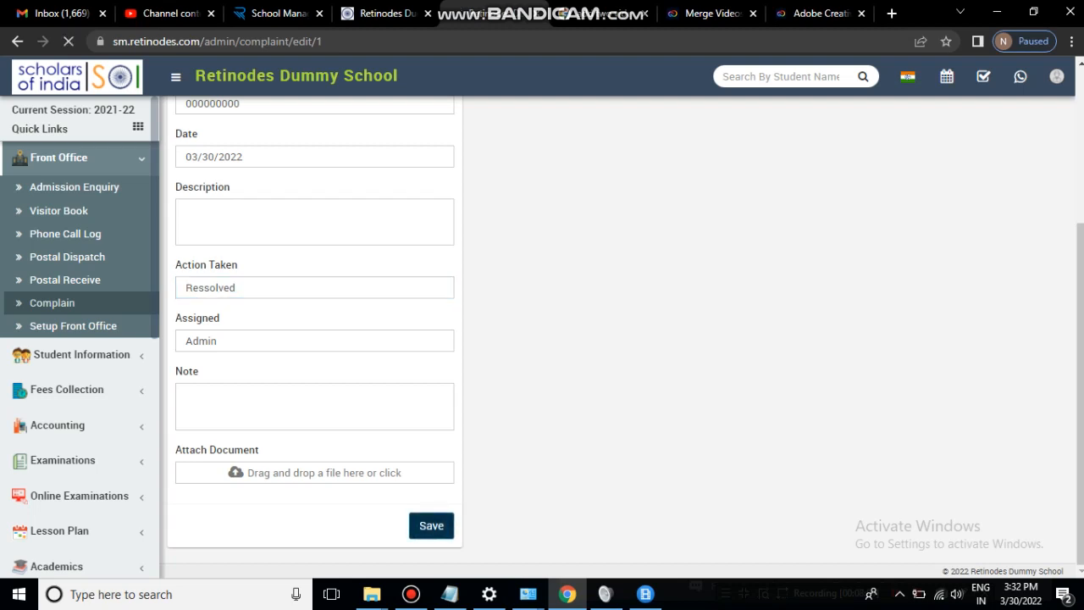